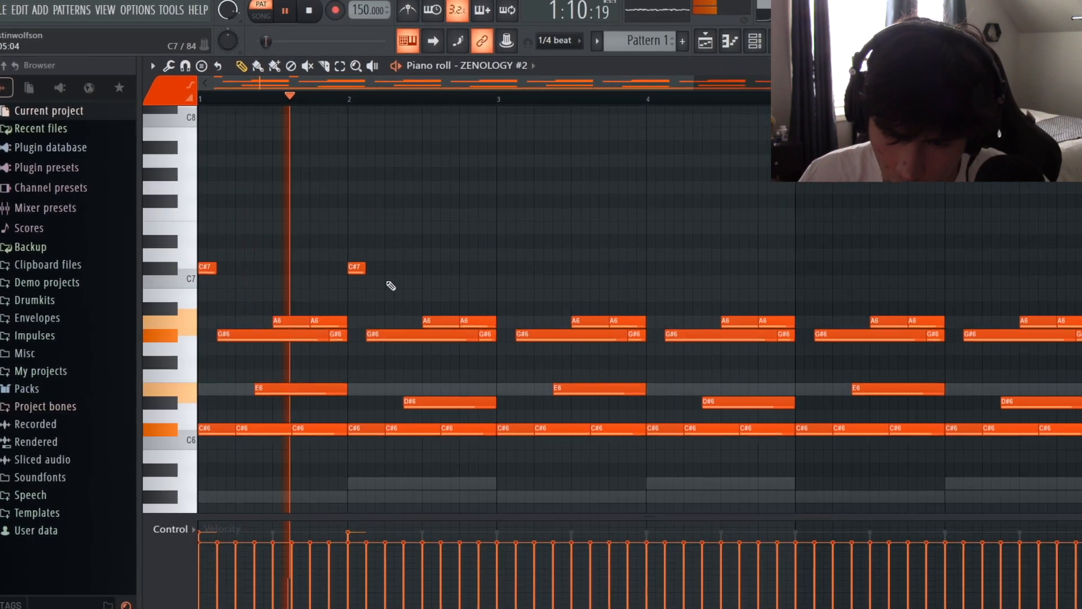
- Repeat the short C#7 notes at the starts of the remaining bars of the ZENOLOGY #2 melody
left_click_drag(372, 283, 128, 253)
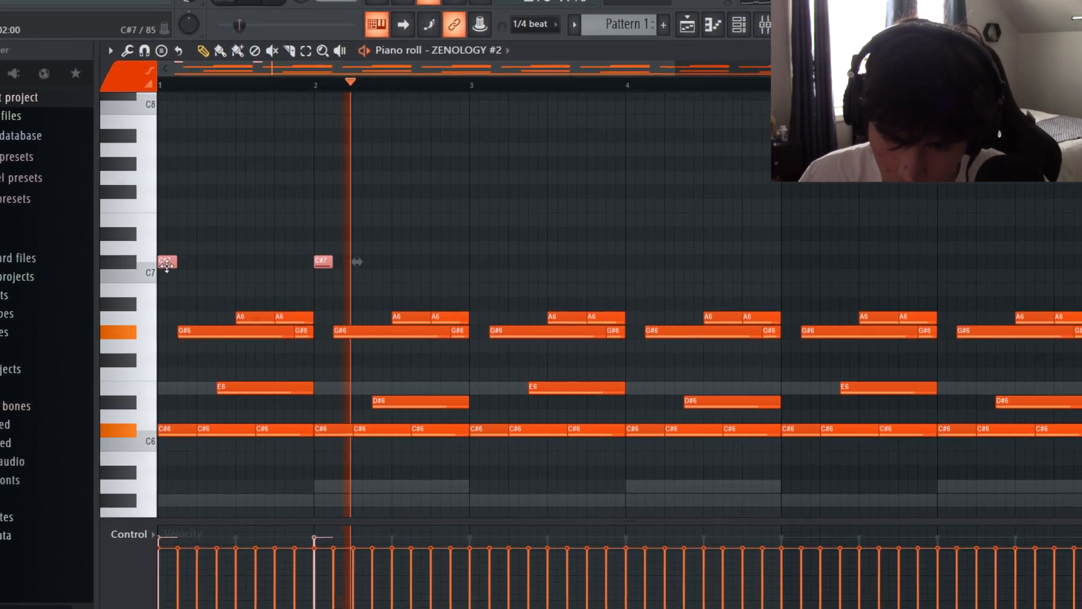
key("ctrl+b")
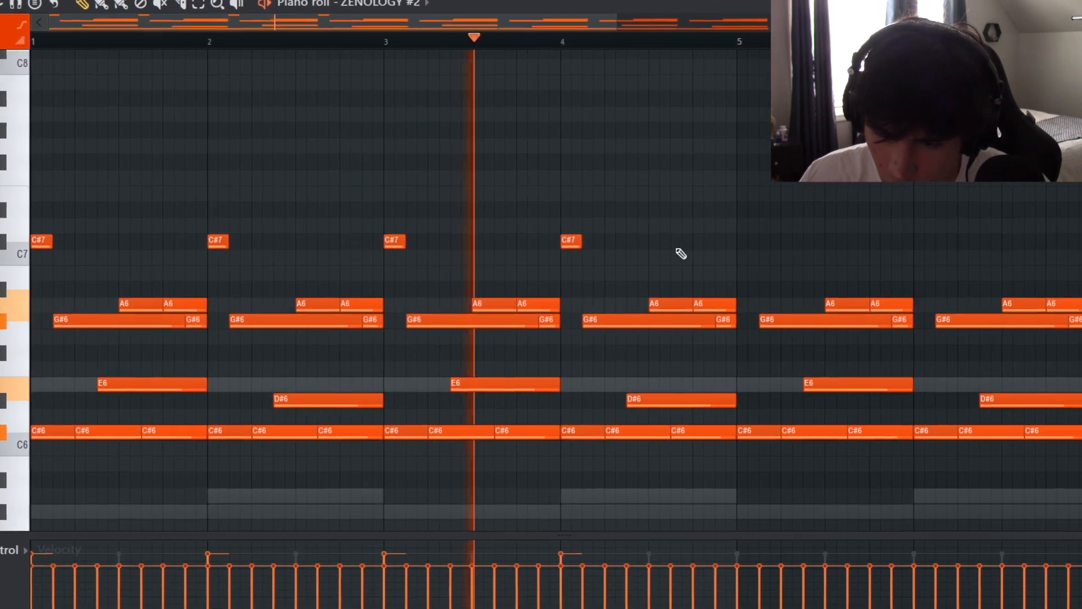
left_click_drag(680, 257, 87, 226)
key("ctrl+b")
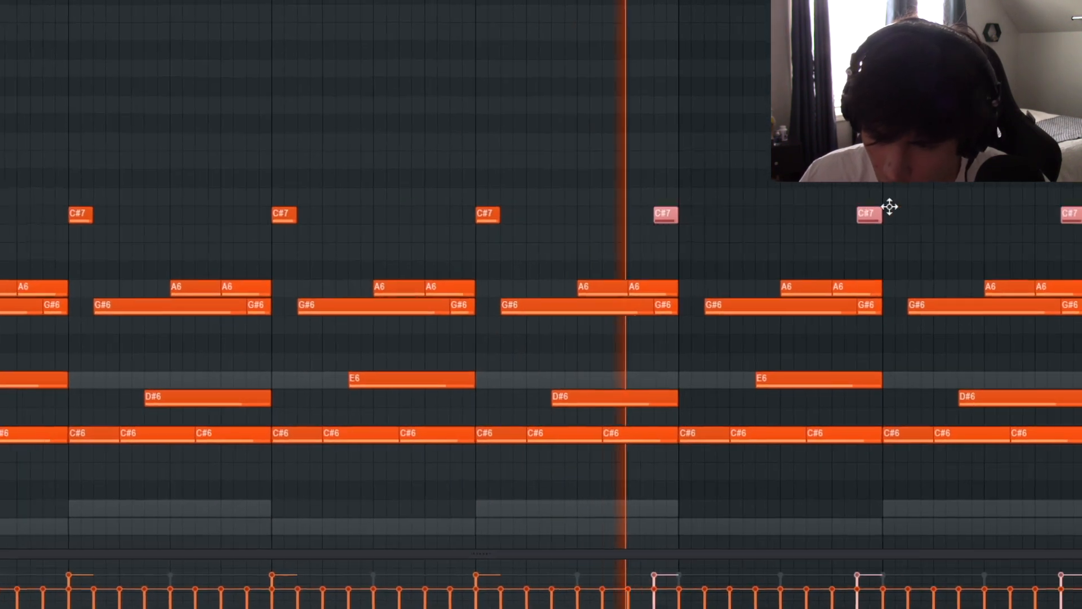
left_click(918, 221)
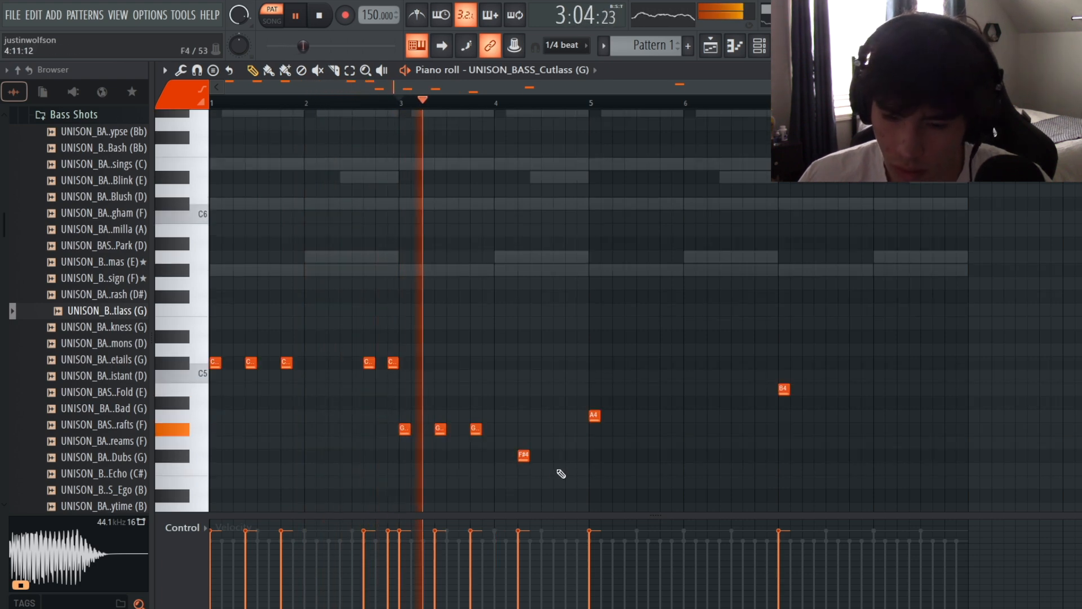
- Raise the bar 3–4 bass notes by an octave, then add a second F#5 in bar 4 and another A4 in bar 5
left_click_drag(555, 475, 339, 400)
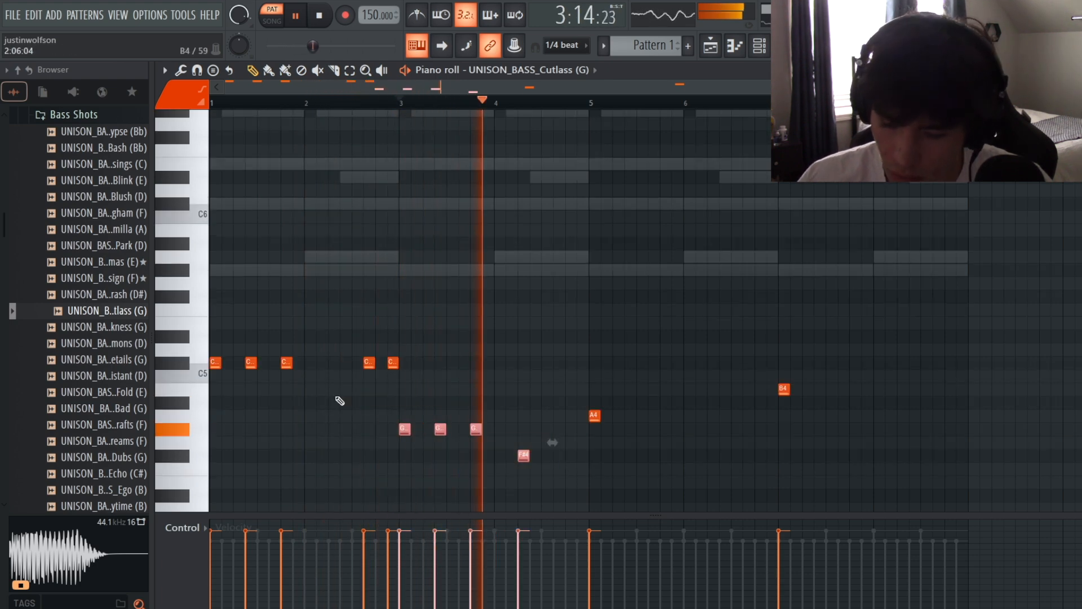
key("ctrl+Up")
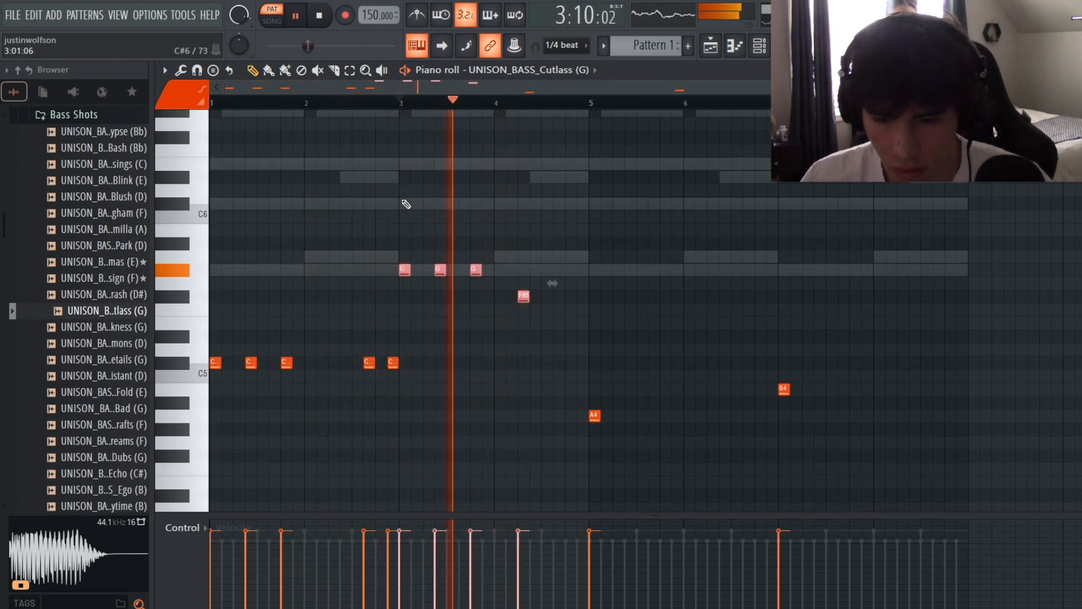
left_click(556, 295)
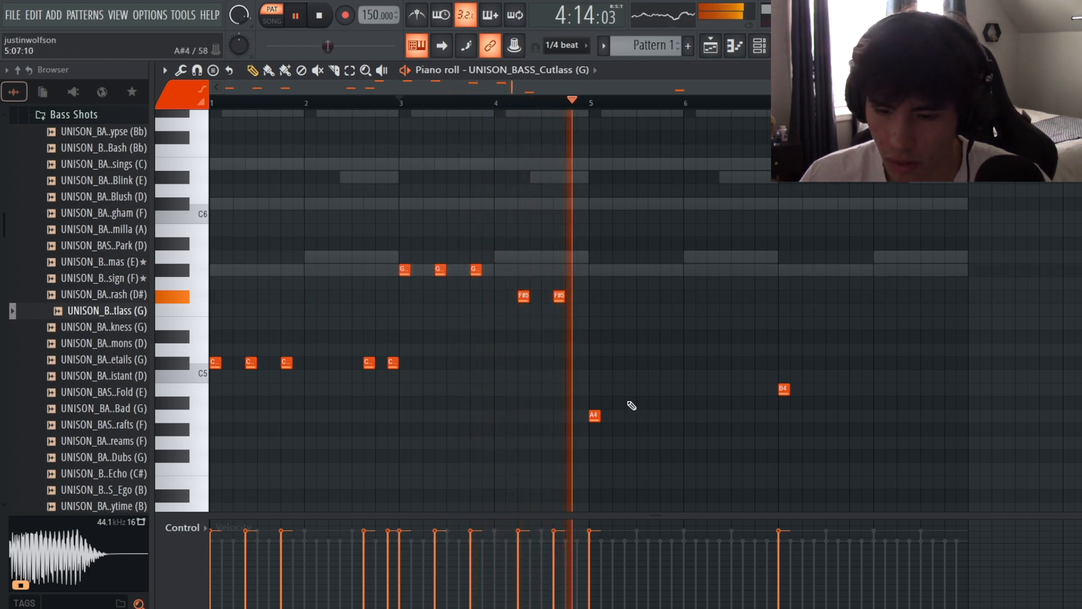
left_click(629, 415)
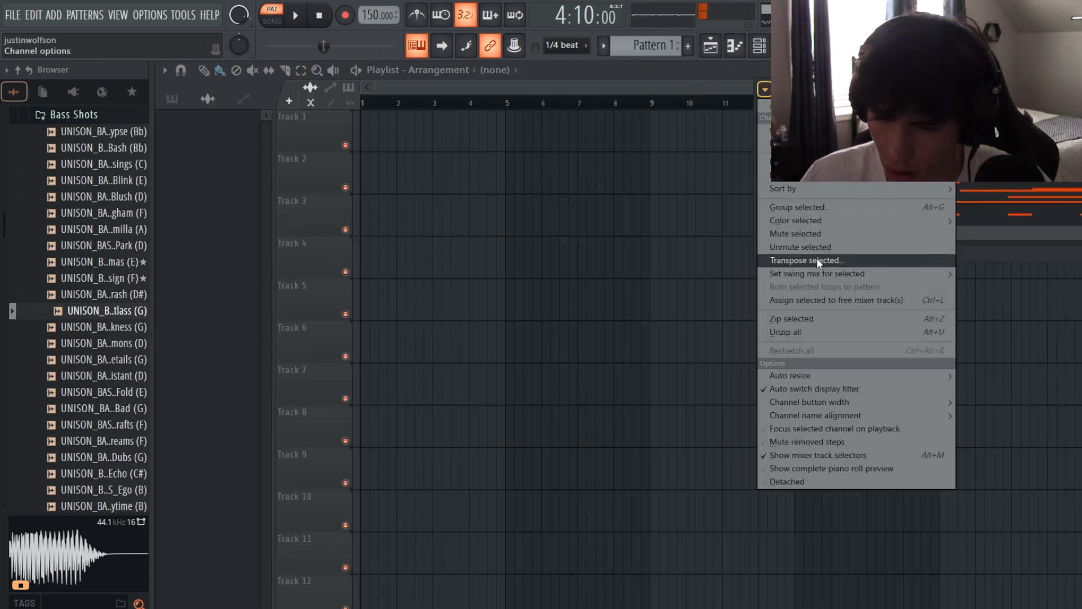
- Raise the three G# bass notes in bar 3 of the Cutlass pattern by an octave
left_click(817, 258)
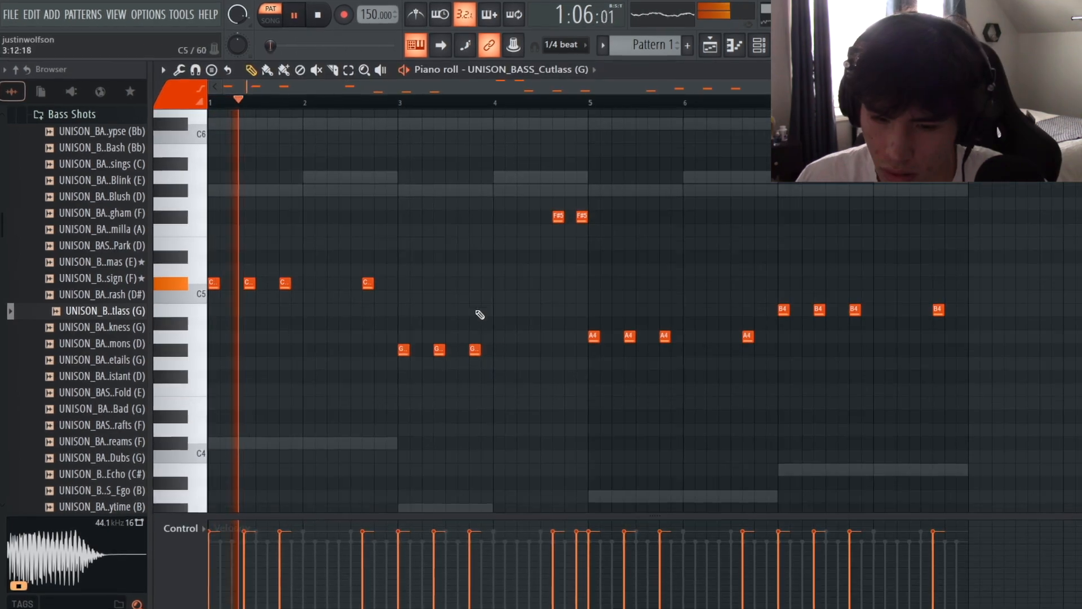
left_click_drag(505, 385, 389, 353)
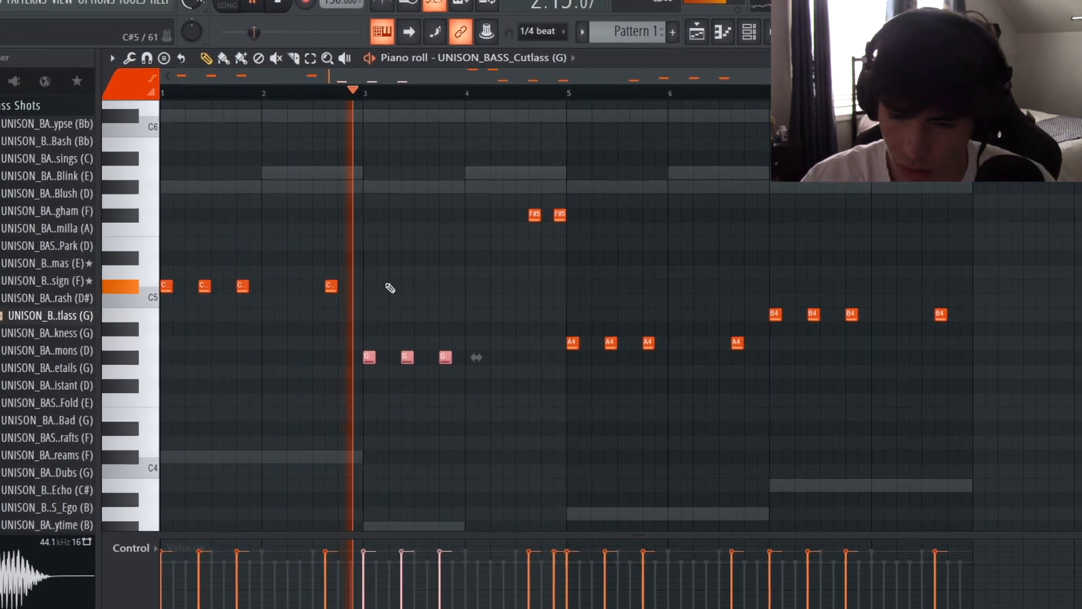
key("ctrl+Up")
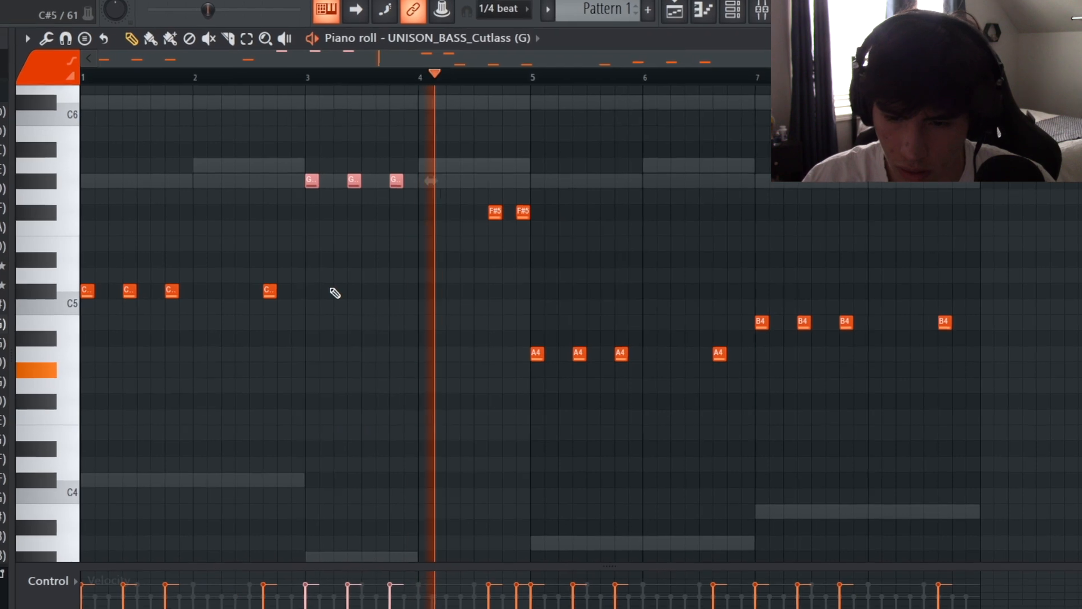
key("ctrl+d")
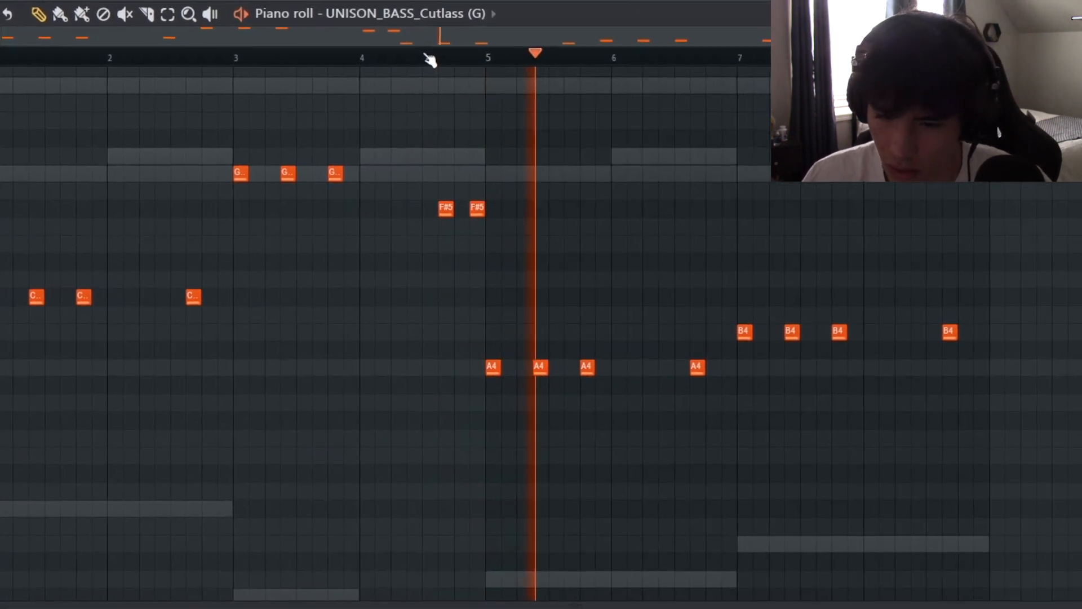
scroll(494, 204, "down", 5)
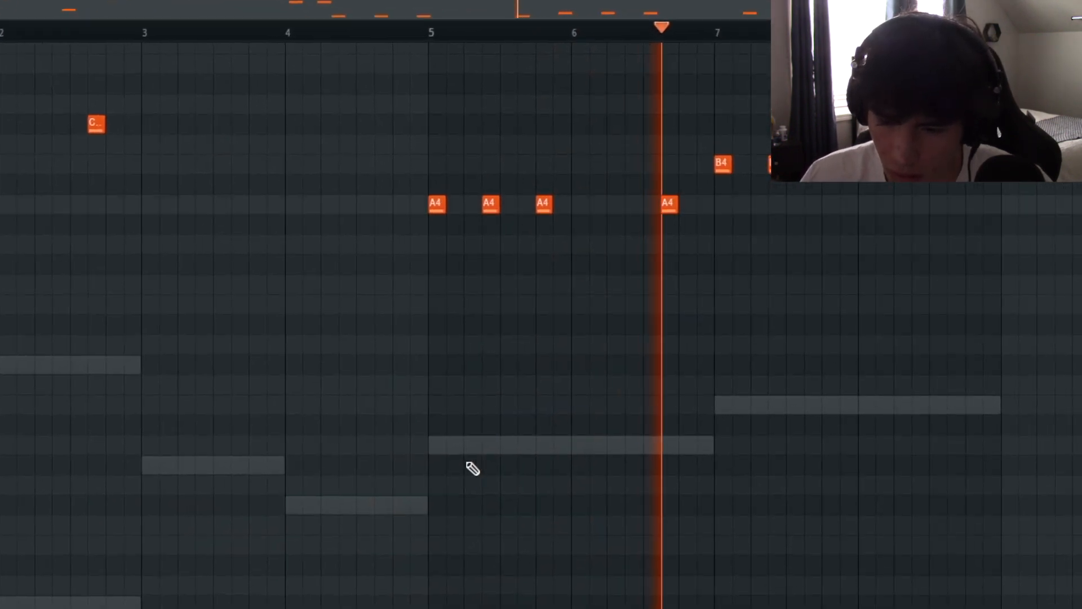
scroll(563, 423, "up", 2)
key("F6")
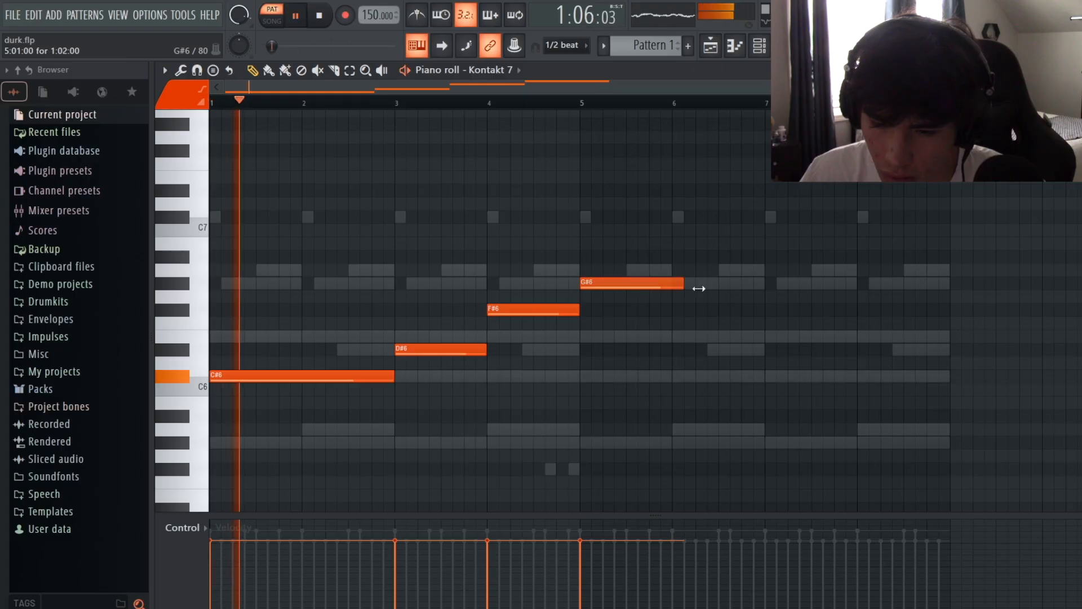
- Lengthen the G#6 strings note at bar 5 to two bars and set the Kontakt 7 channel volume to 64%
left_click_drag(677, 282, 767, 295)
left_click(759, 46)
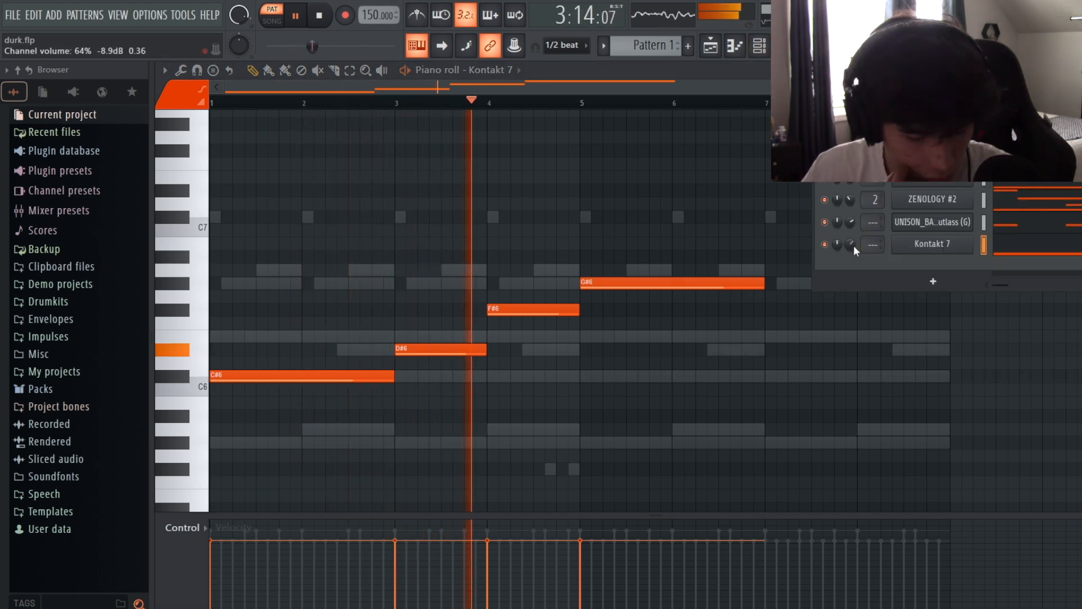
key("F6")
- Replace the F#6 strings note in bar 4 with an E6 and play from that bar
right_click(507, 309)
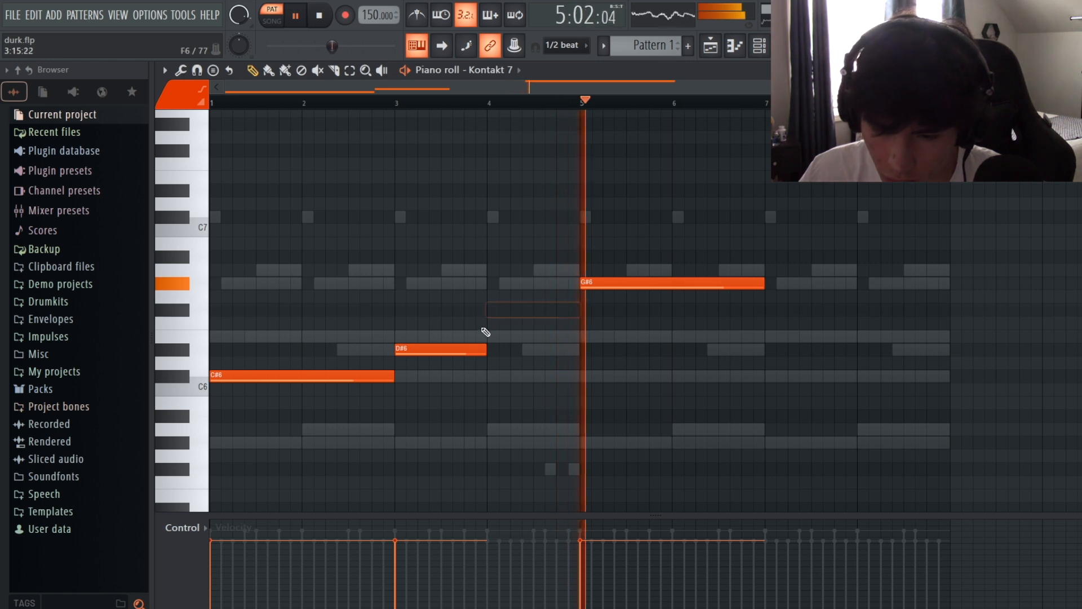
left_click(493, 335)
left_click(489, 107)
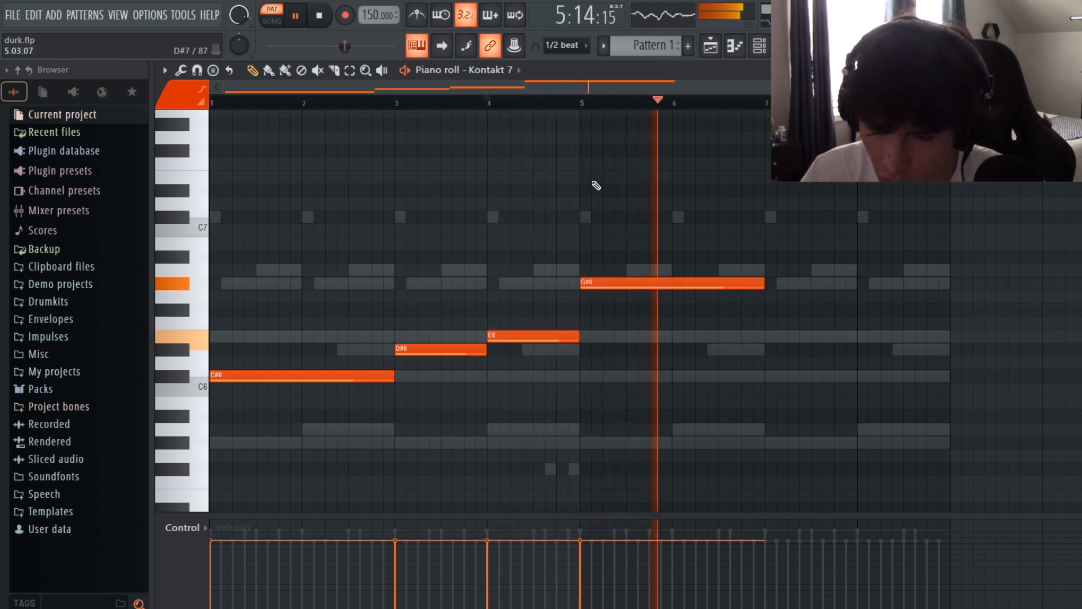
- Play the strings melody from bar 5 and add an F#6 note at the start of bar 7
left_click(582, 103)
scroll(648, 254, "down", 2)
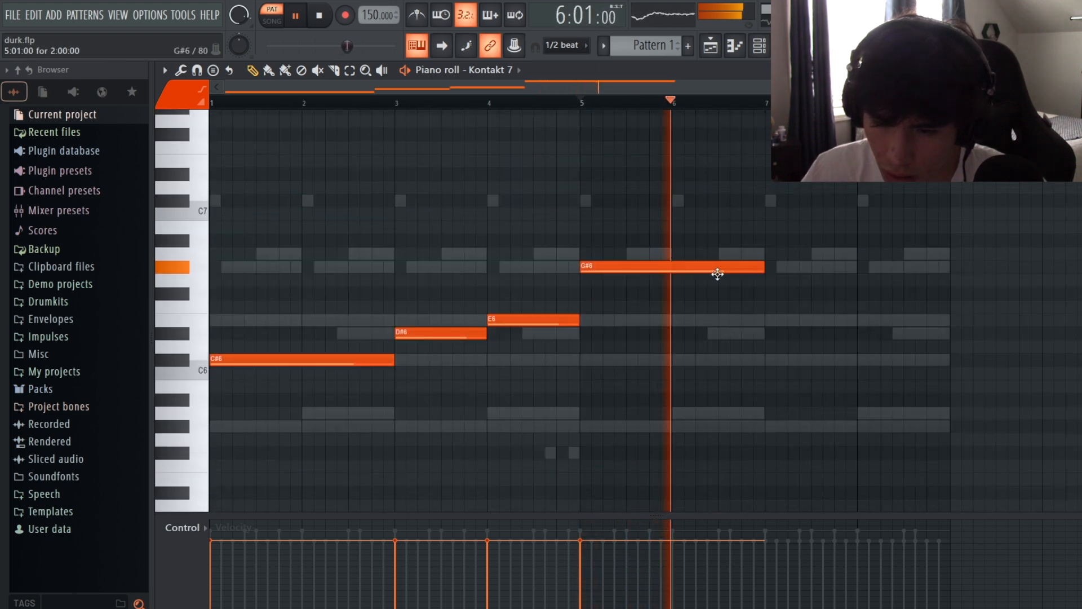
scroll(750, 279, "up", 1)
left_click(771, 270)
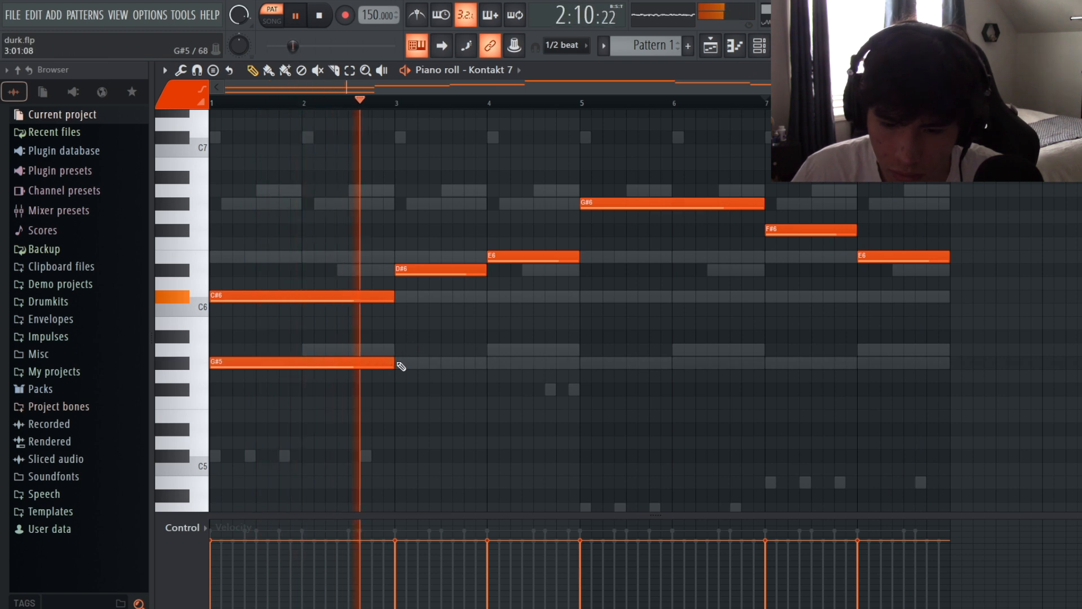
- Continue the lower strings harmony with a G#5 note in bar 3 and play the pattern back from the start
left_click(398, 364)
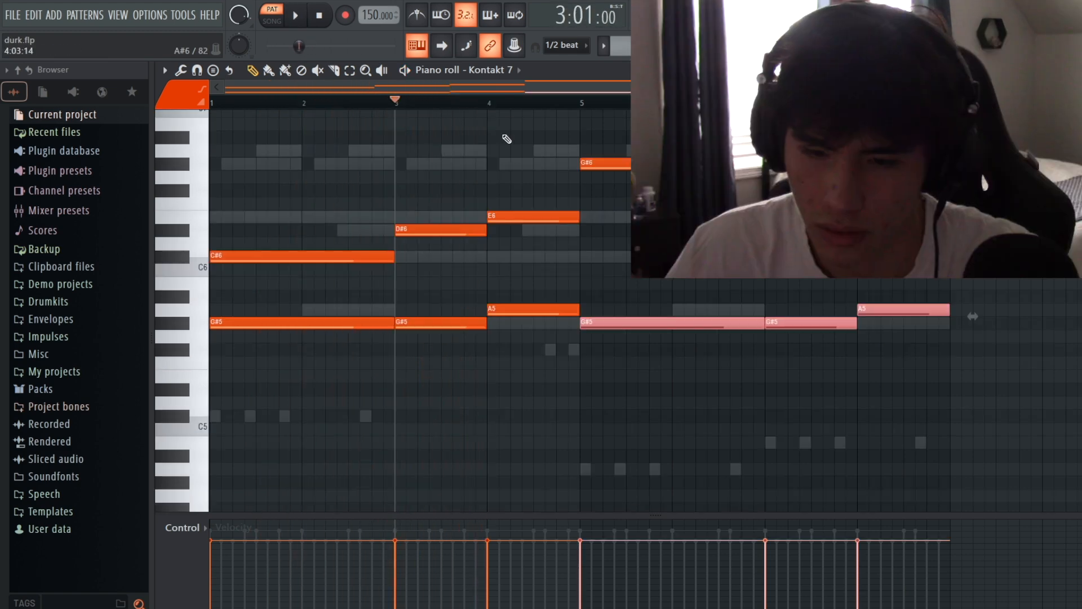
left_click(507, 137)
left_click(212, 104)
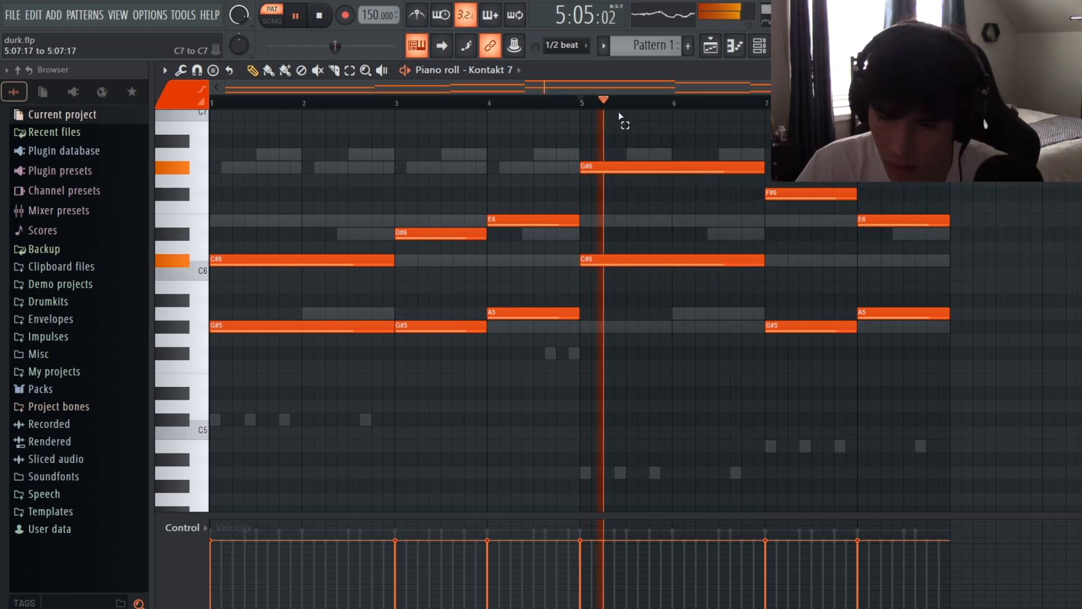
left_click_drag(624, 88, 711, 116)
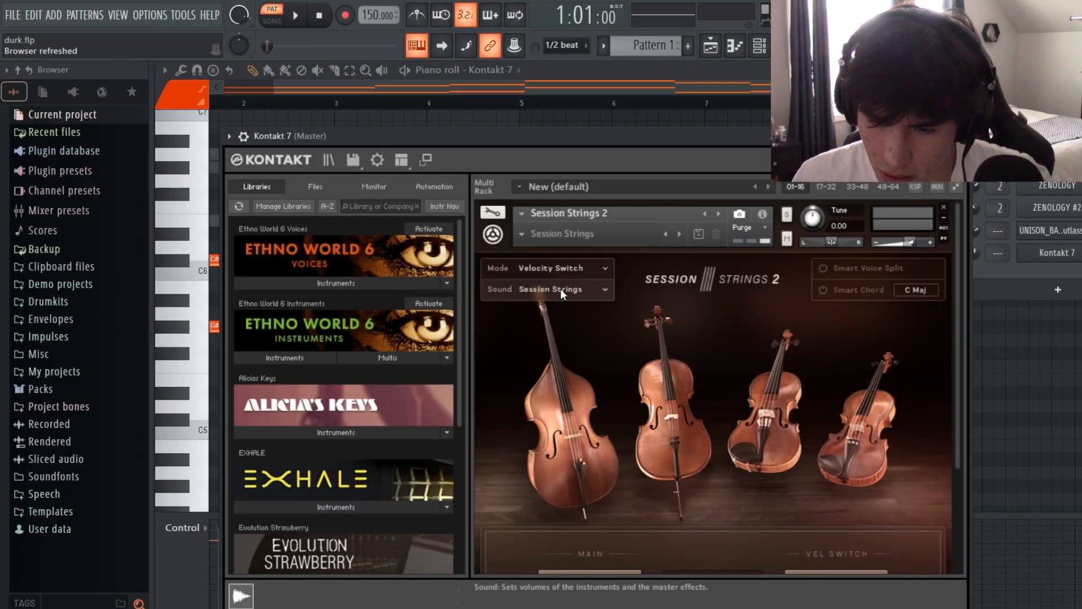
- Change the Session Strings 2 sound to Dry Strings, audition it with the pattern and close the instrument
left_click(560, 288)
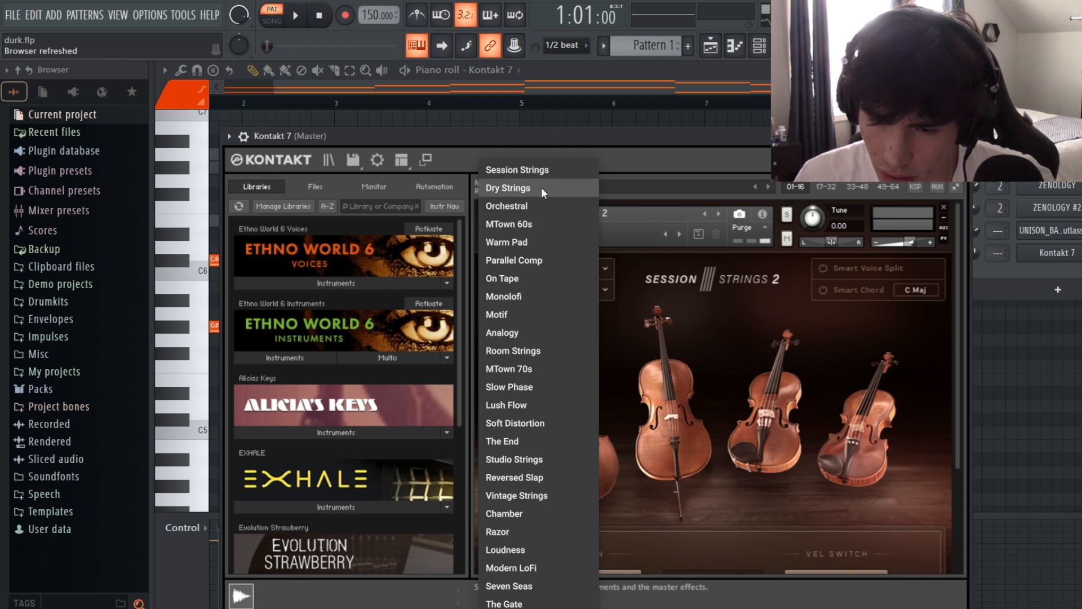
left_click(541, 187)
key("space")
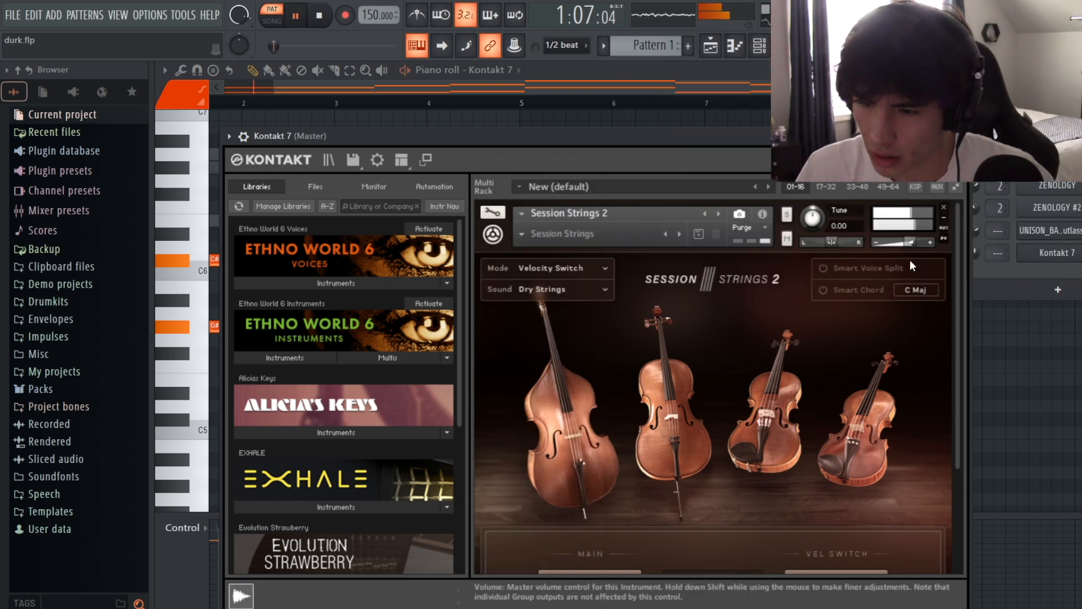
left_click(957, 135)
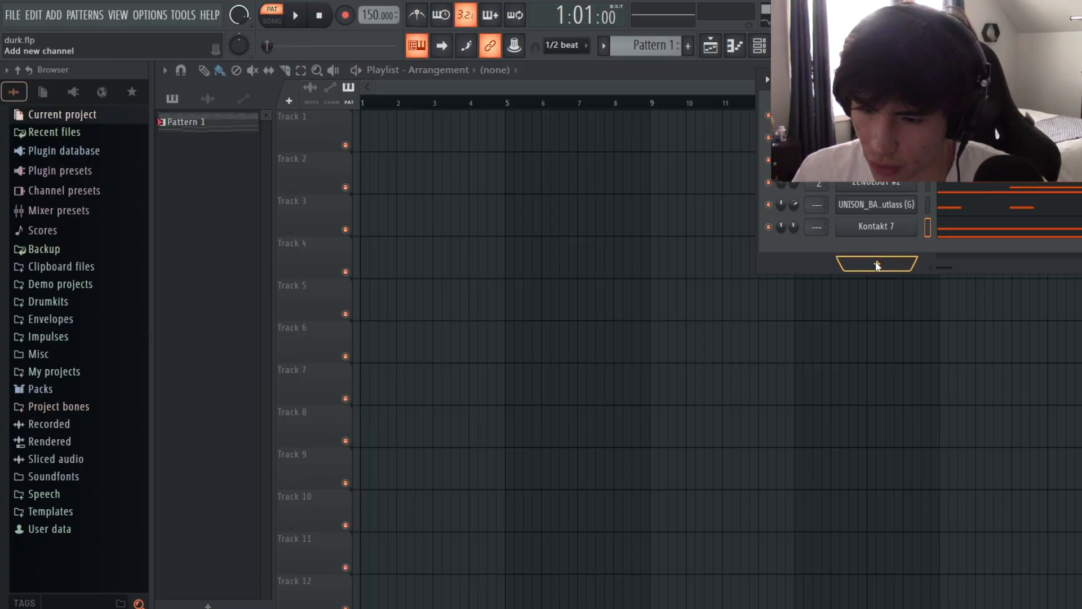
- Shape the velocities of the four F#5 church bell notes into a descending ramp and play them back
left_click(823, 258)
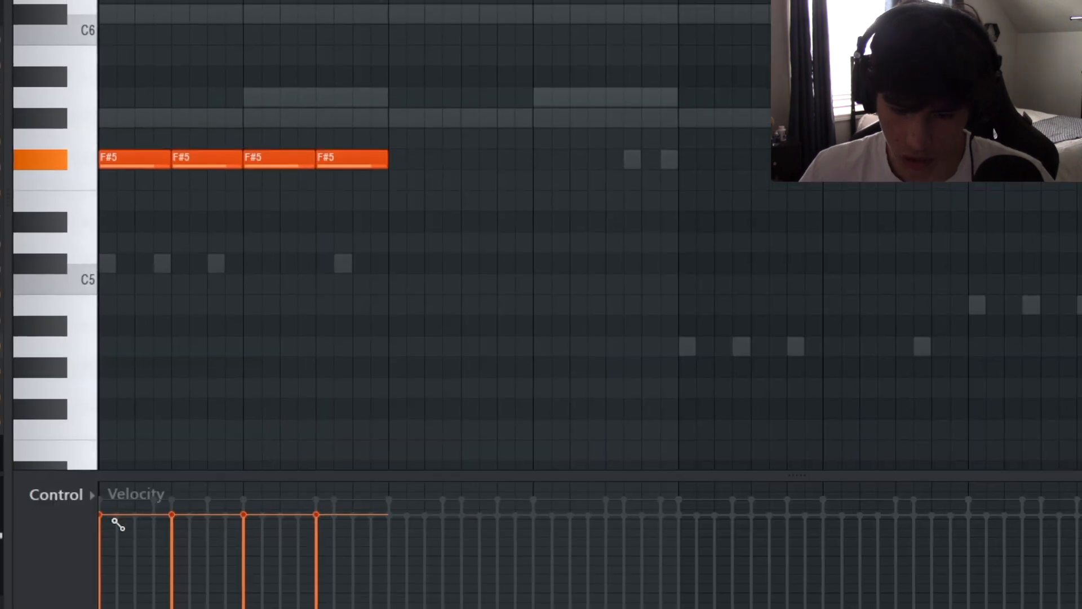
left_click_drag(220, 542, 364, 603)
key("space")
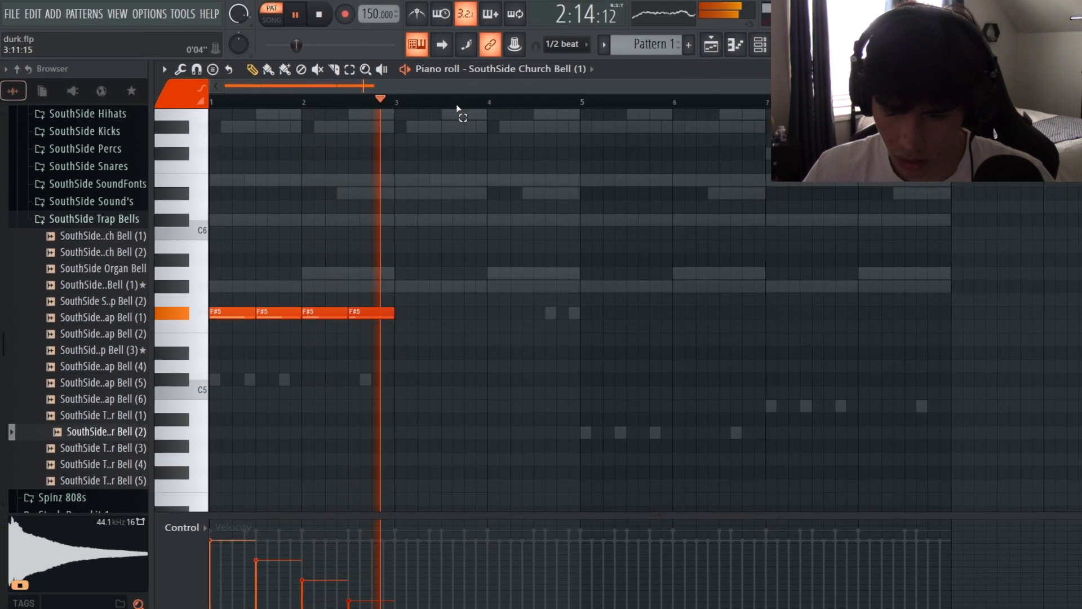
- Duplicate the four-note church bell phrase so that it repeats from bar 5
key("ctrl+a")
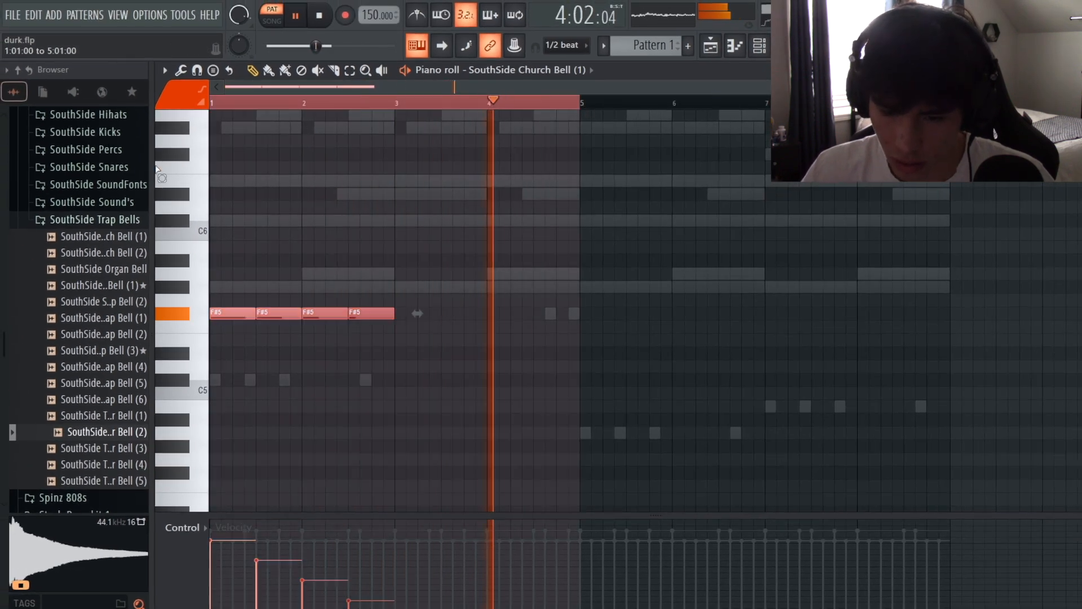
key("ctrl+b")
key("ctrl+d")
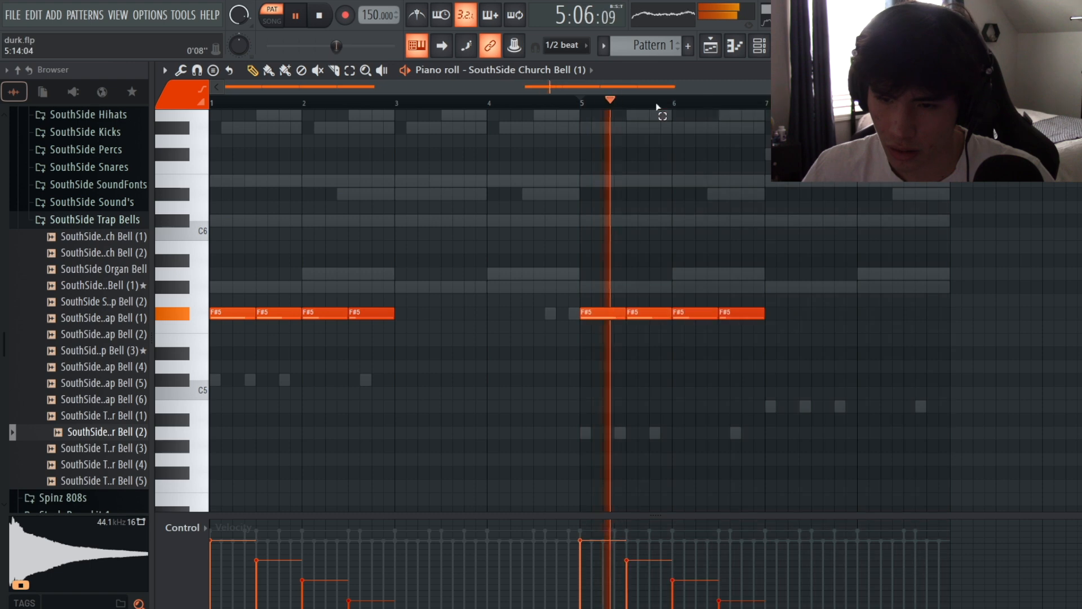
- List the Vocalise 2 instruments in the second Kontakt 7 and review the notes of the Addictive Keys part
key("F6")
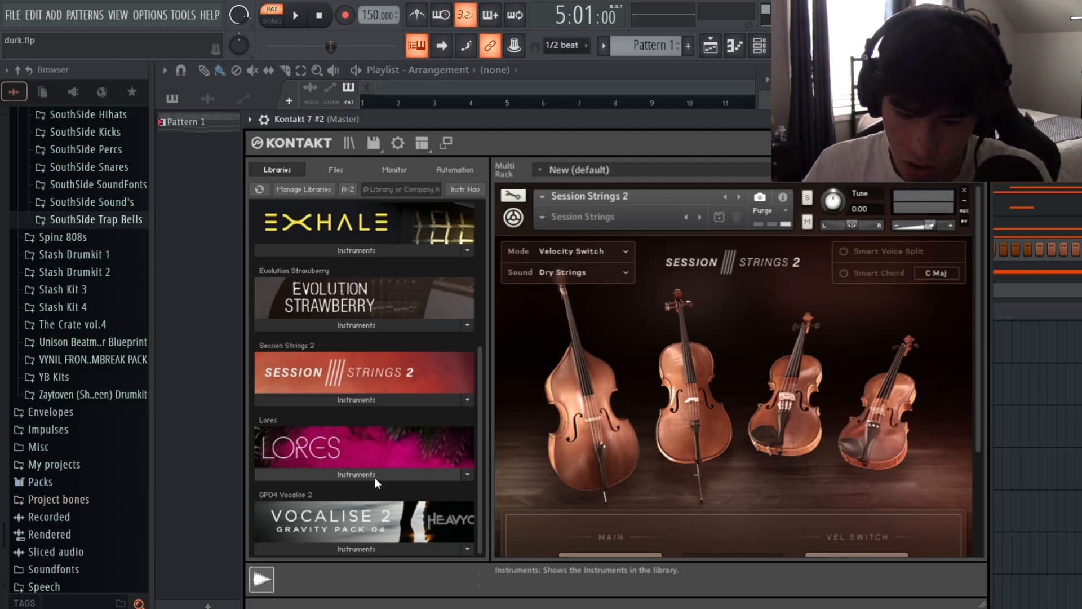
left_click(361, 548)
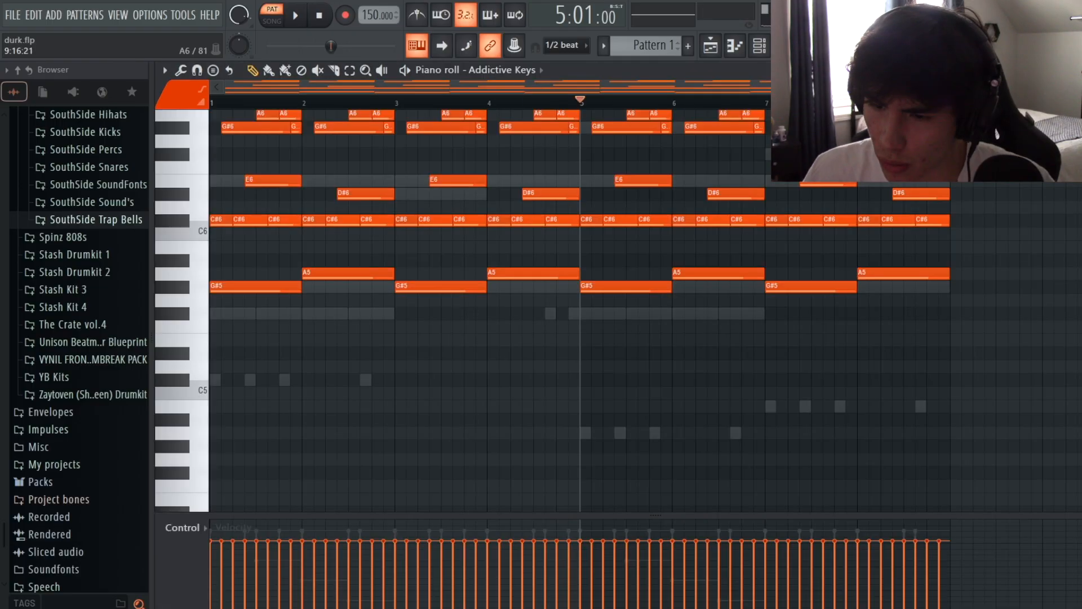
scroll(242, 408, "up", 4)
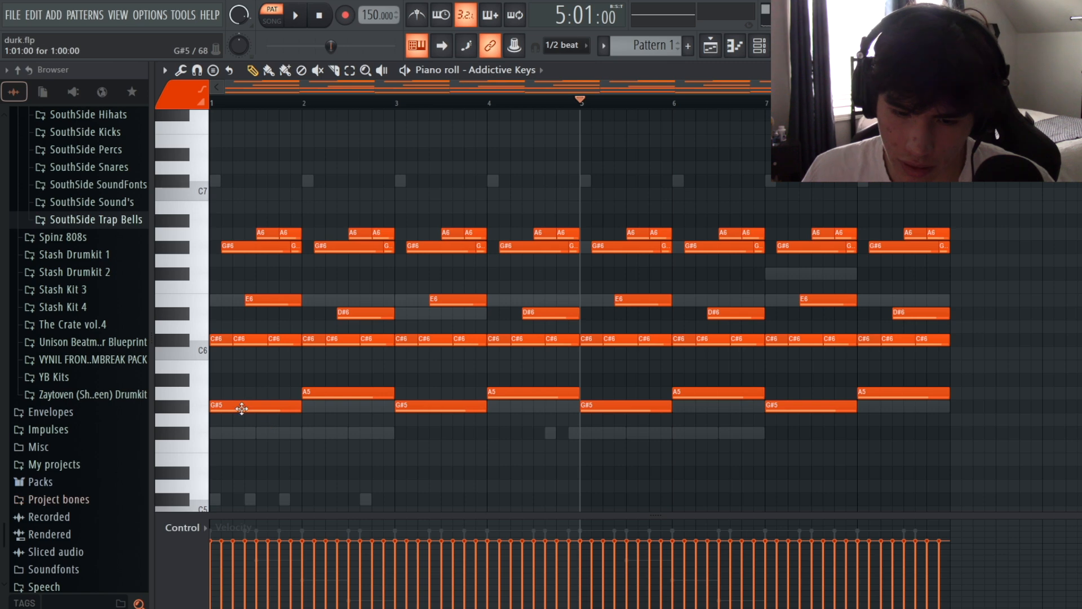
scroll(241, 408, "down", 3)
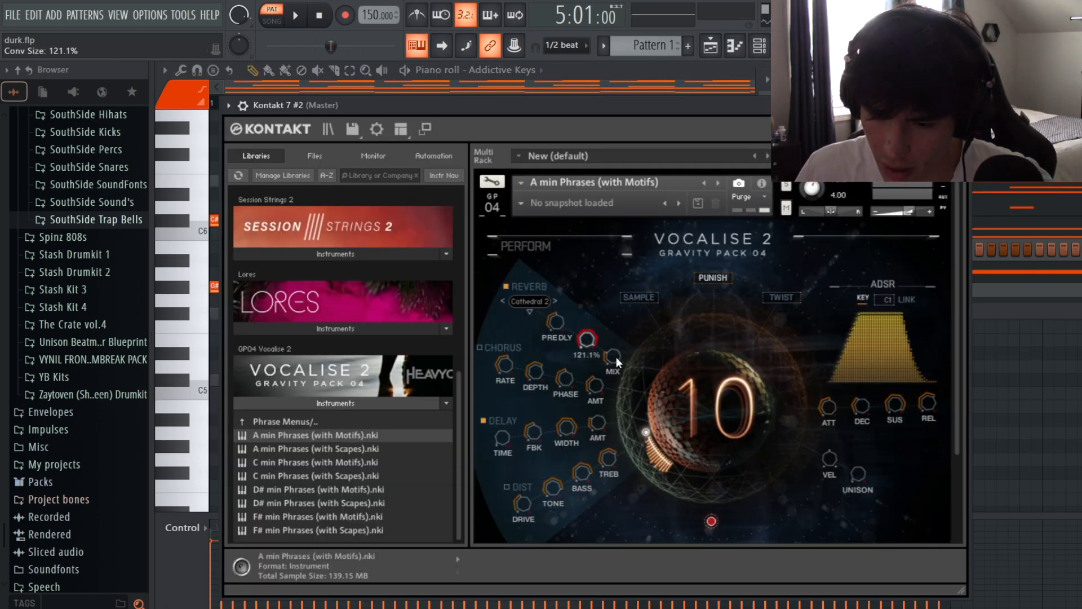
- Adjust the reverb mix of the Vocalise 2 patch and set the Kontakt 7 #2 channel volume to 51%
left_click_drag(617, 358, 614, 347)
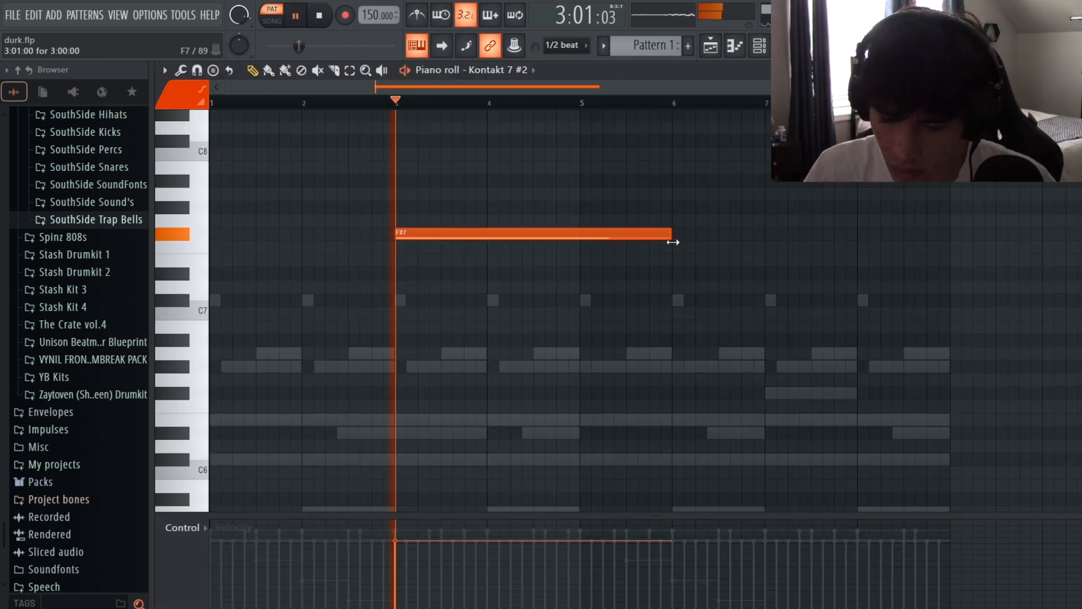
left_click(767, 51)
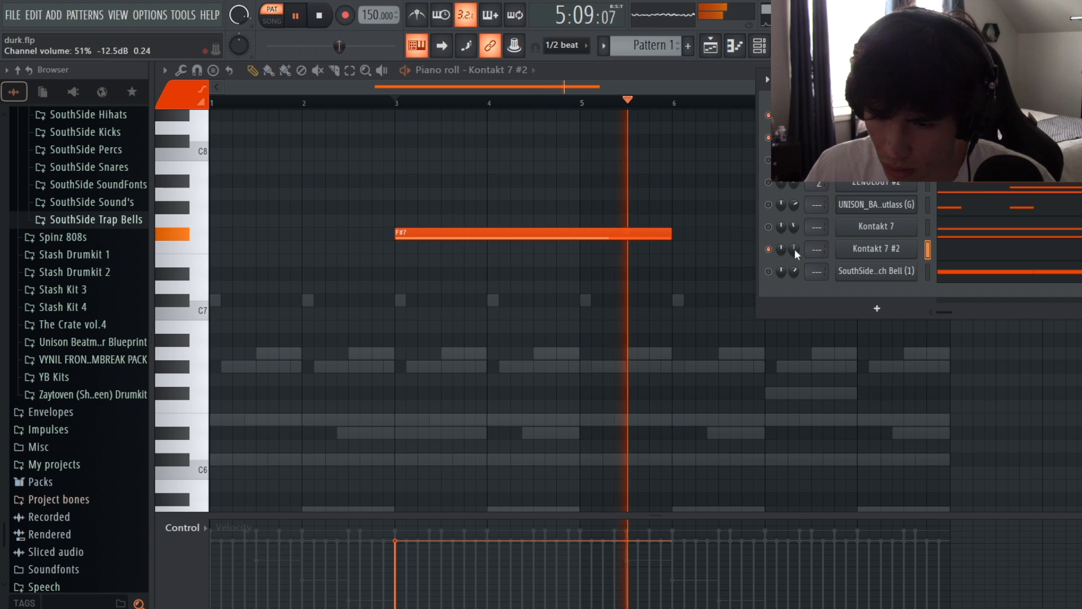
- Place a one-bar G7 vocal note at bar 7 of the Kontakt 7 #2 part and delete the G7 note at bar 1
right_click(716, 234)
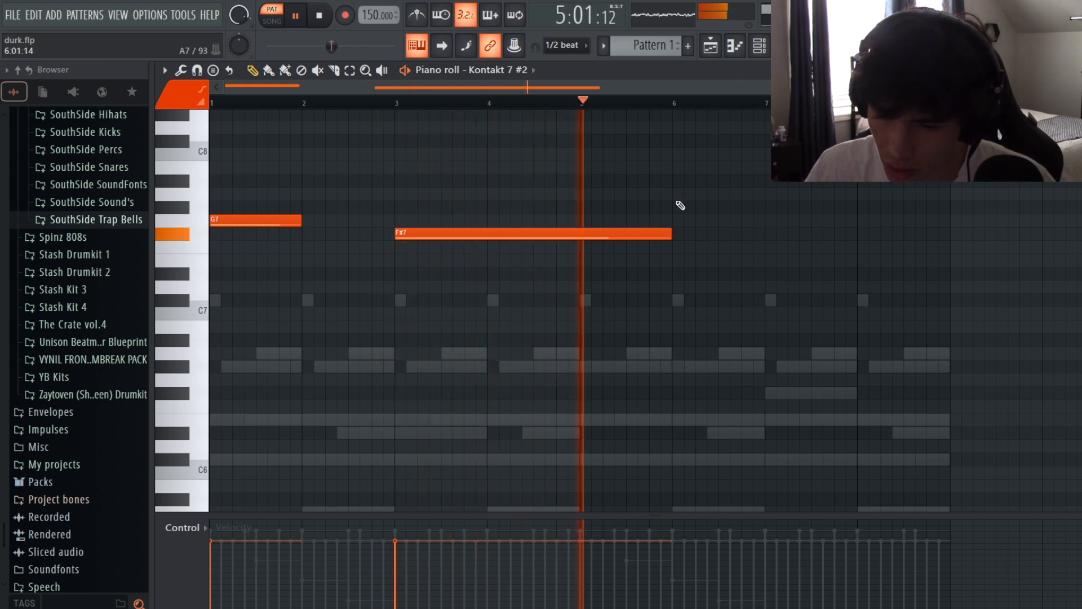
left_click(780, 221)
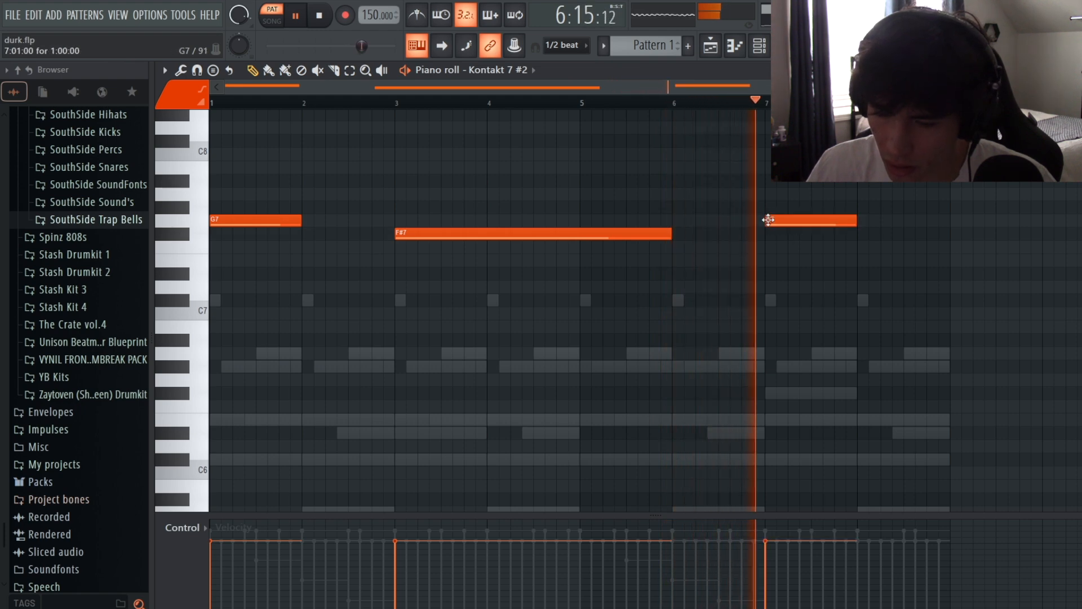
left_click(758, 48)
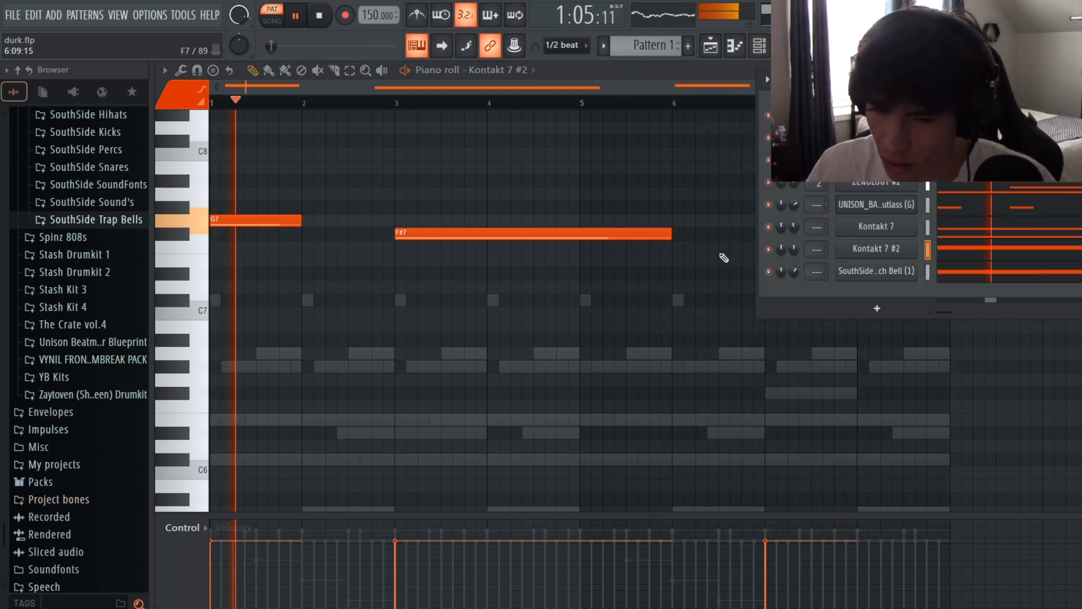
right_click(298, 221)
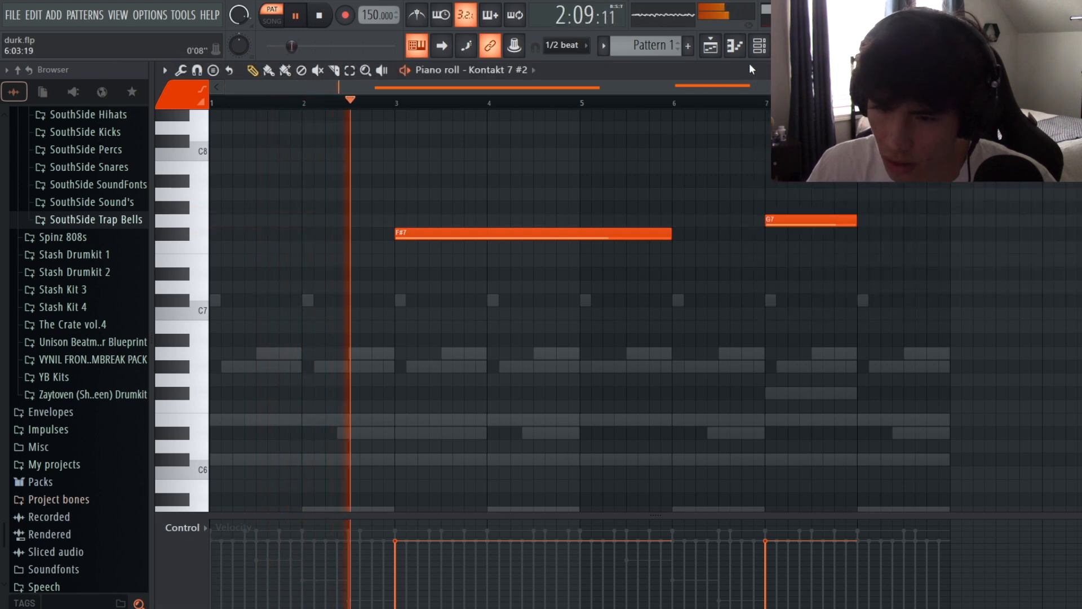
- Set the Kontakt 7 #2 channel volume to 57% and show the playlist with the channel rack
left_click(759, 47)
left_click_drag(794, 249, 793, 256)
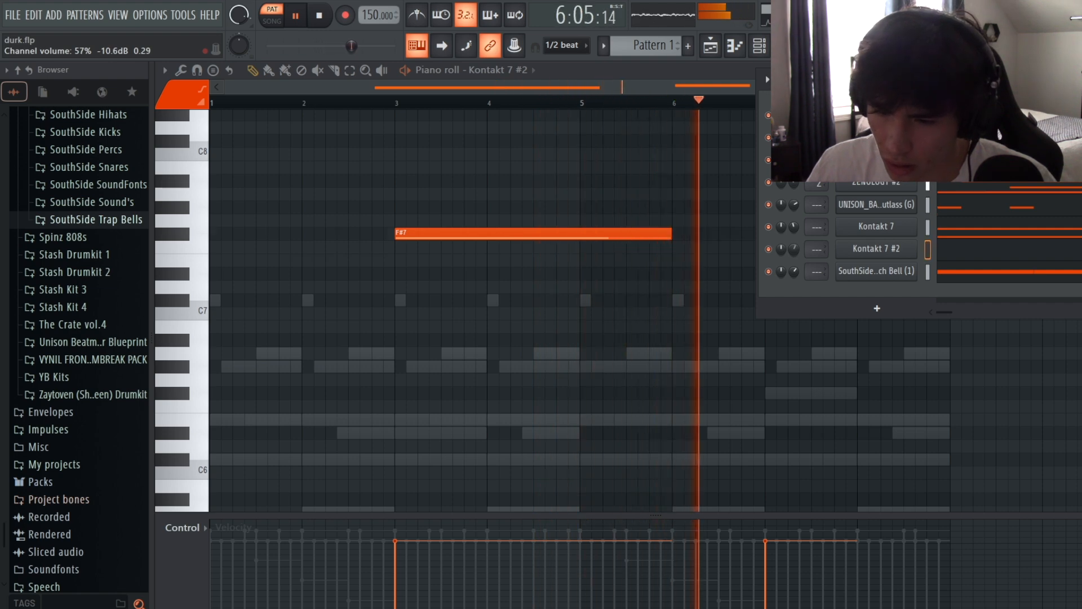
left_click(711, 47)
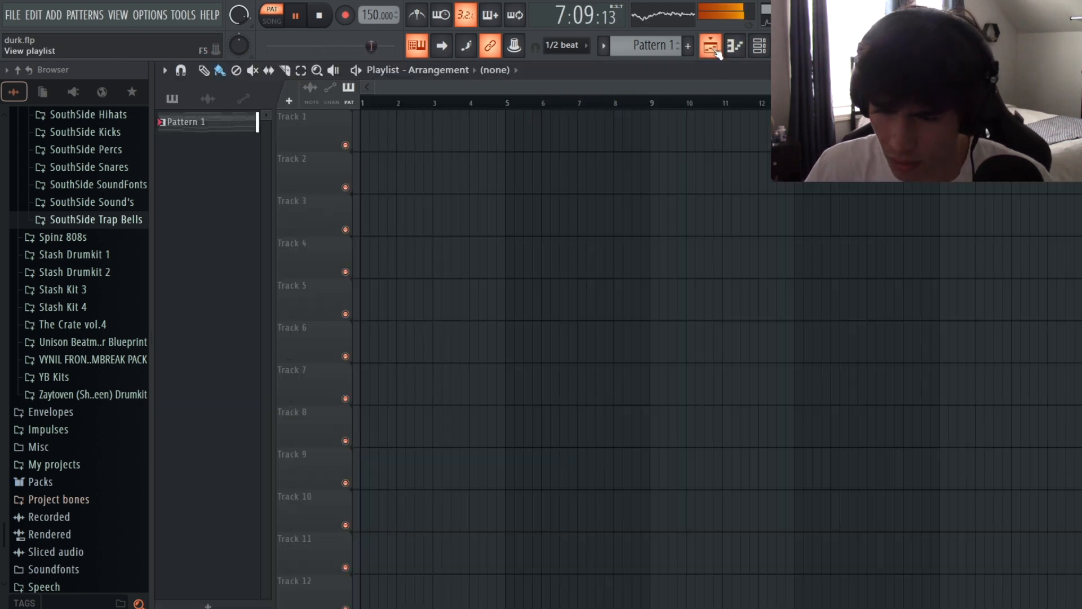
left_click(759, 48)
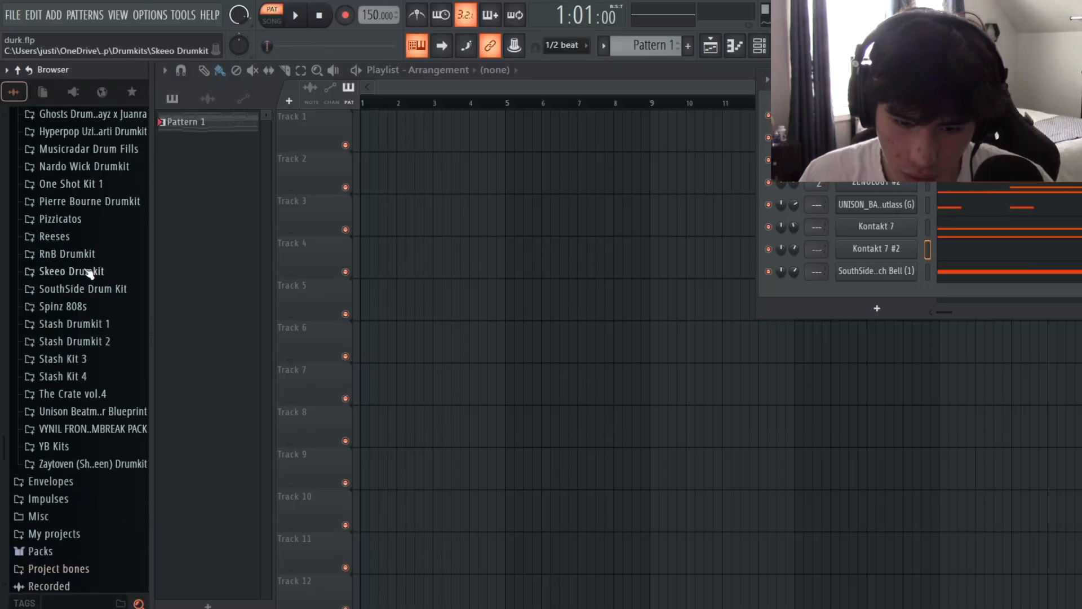
- Browse the drum kit folders and the VYNIL FRONTIER DRUMBREAK PACK for drum samples
scroll(101, 319, "down", 2)
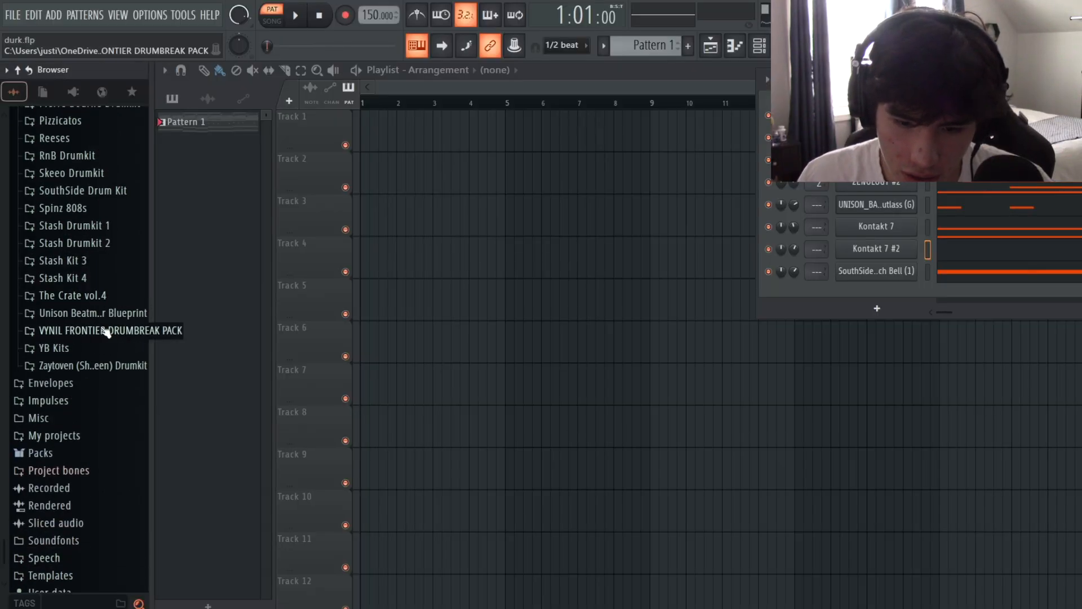
left_click(106, 323)
scroll(105, 304, "down", 4)
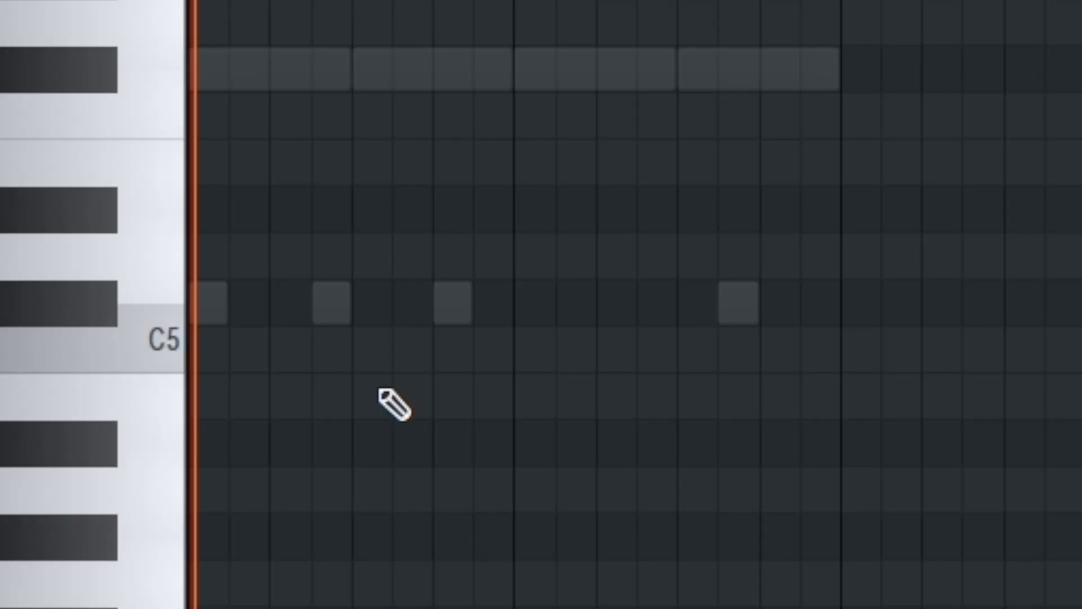
- Draw C5 notes for the VGN - Choppa Snare through the first four bars and duplicate them from bar 5
left_click(314, 353)
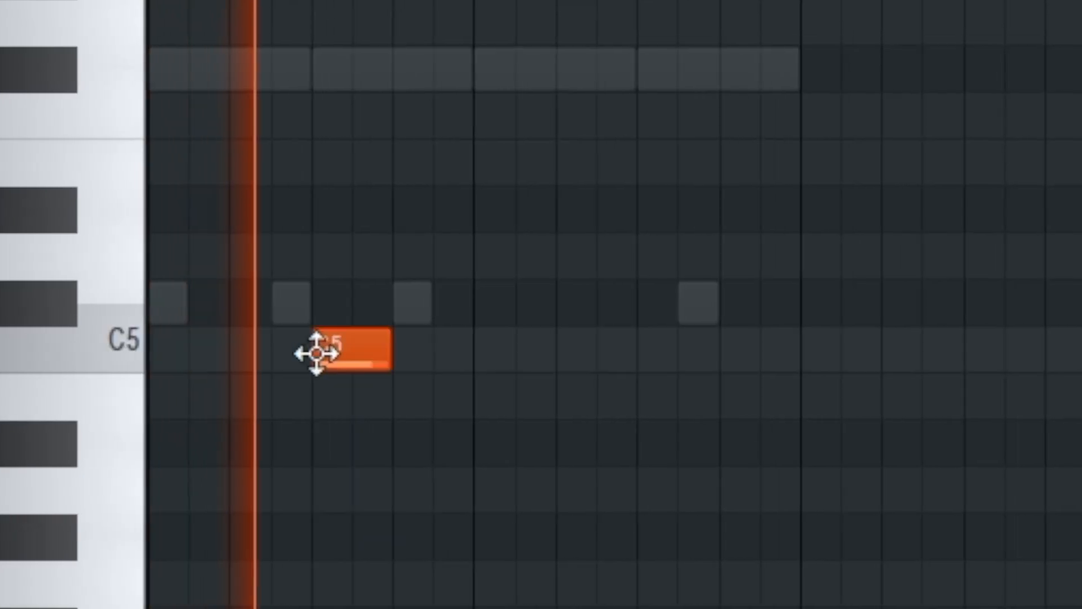
left_click(448, 361)
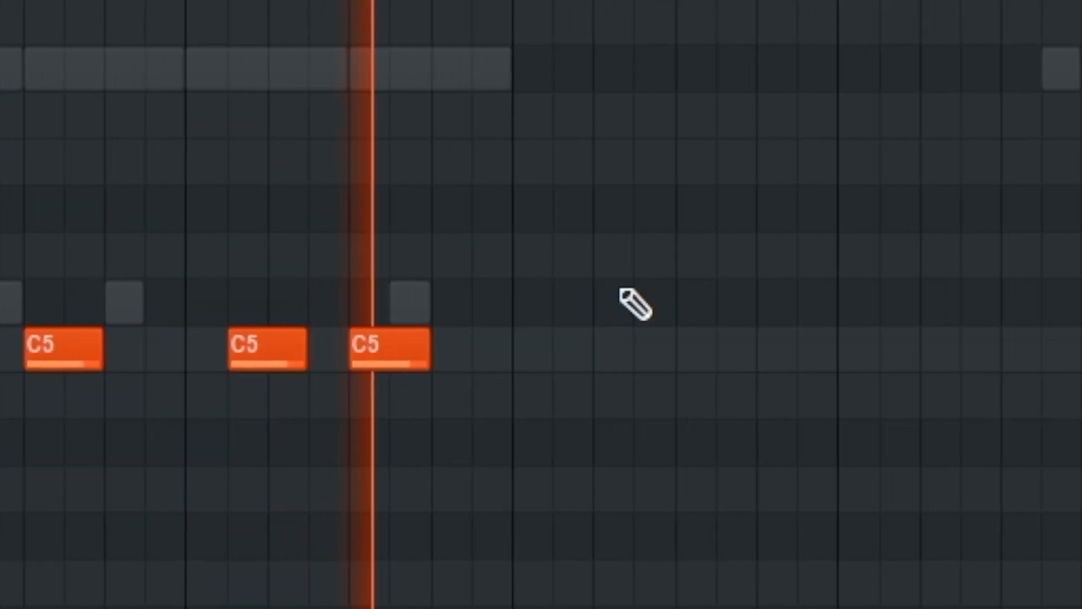
left_click(504, 363)
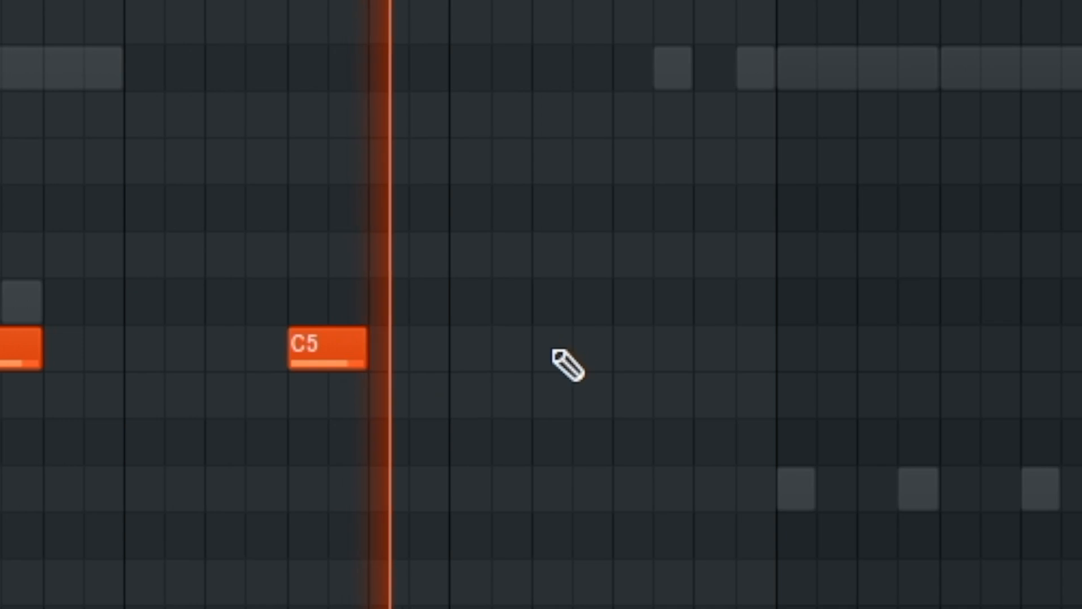
left_click(524, 355)
key("ctrl+b")
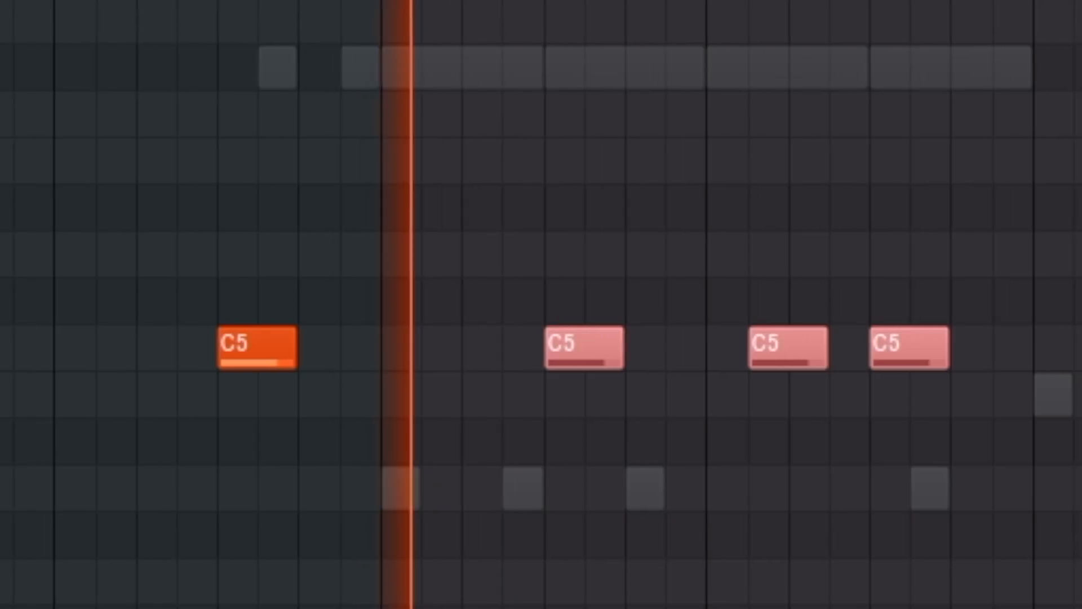
key("ctrl+d")
- Replace the Rex Hat sample with the HH (5) hi-hat and add extra C5 hat notes between the regular hits
key("F6")
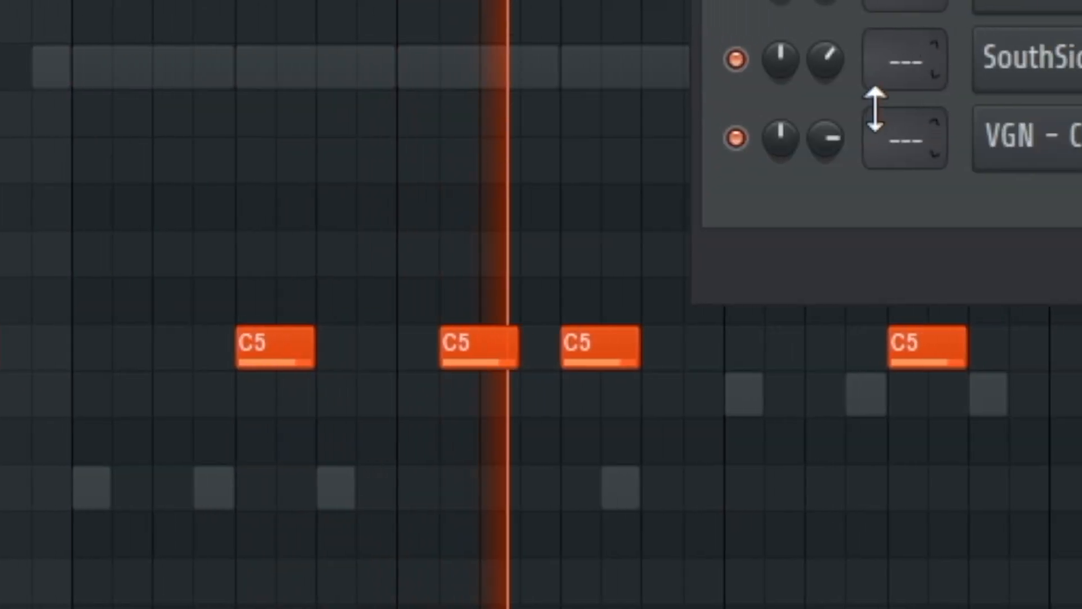
left_click_drag(894, 138, 895, 128)
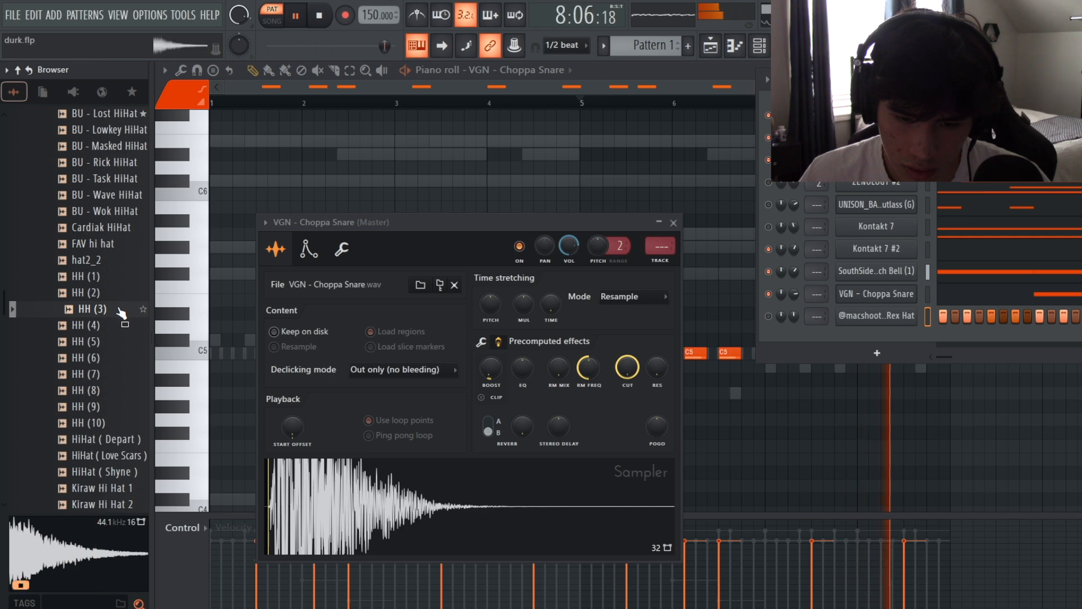
left_click_drag(121, 313, 795, 316)
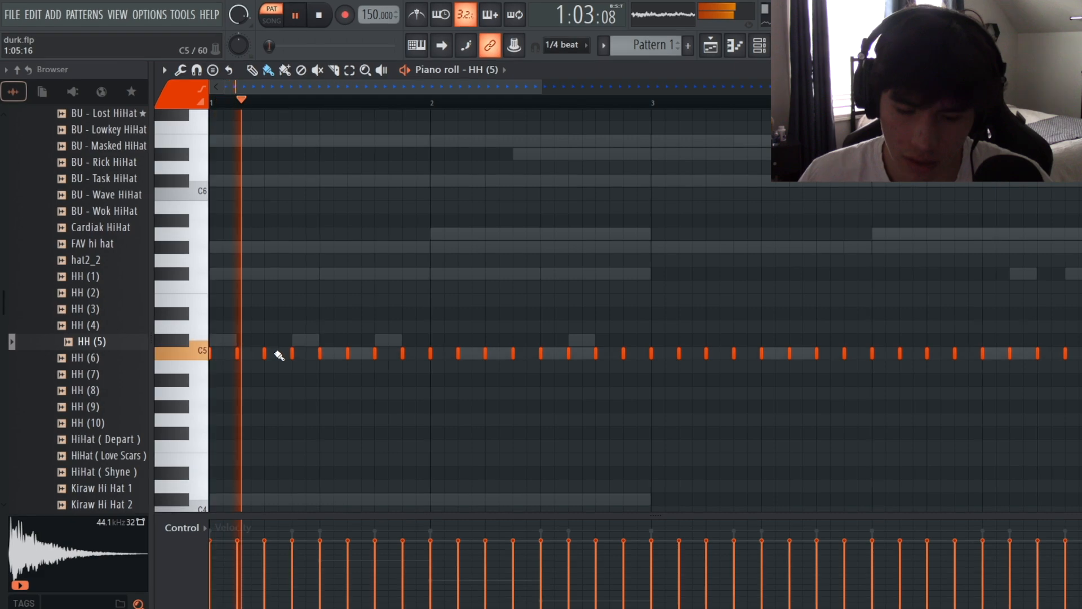
left_click(278, 354)
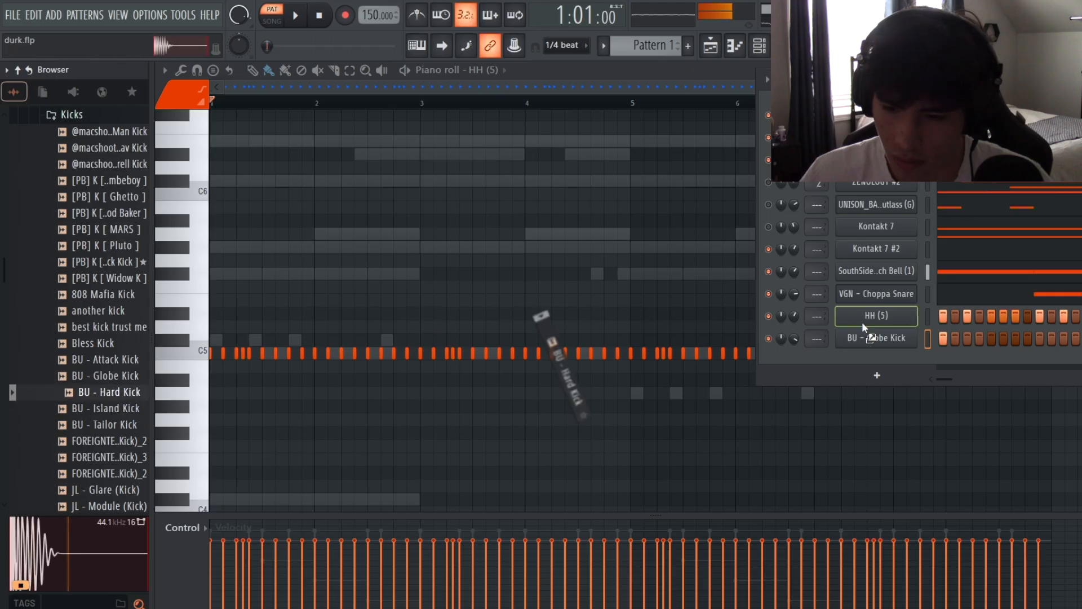
- Replace the Globe Kick with BU - Hard Kick and write a four-bar C5 kick pattern that repeats from bar 5
left_click_drag(864, 326, 871, 338)
key("space")
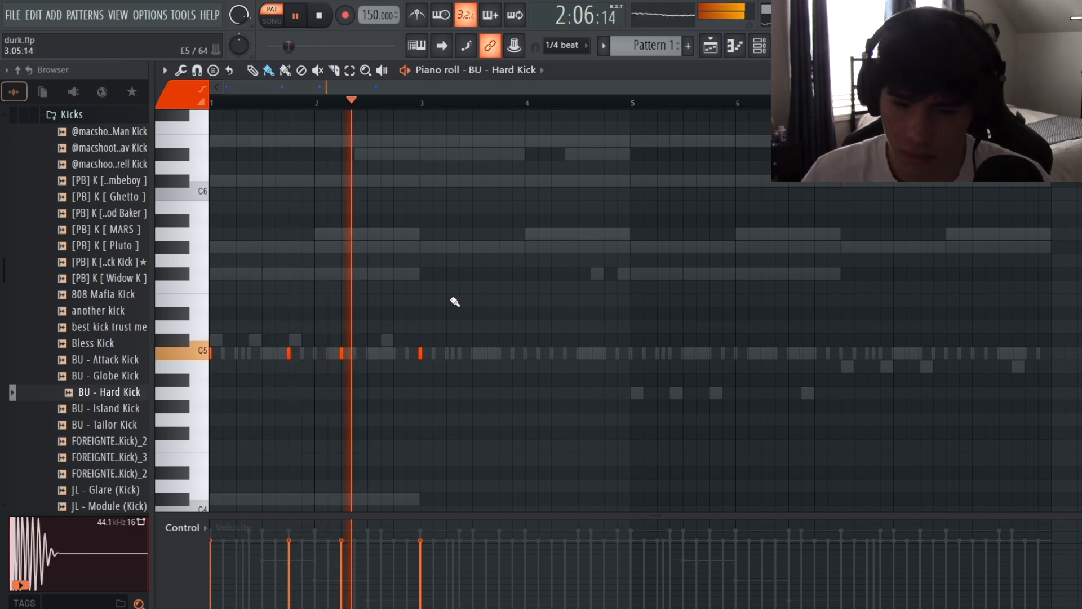
left_click(512, 353)
left_click(549, 354)
left_click(500, 103)
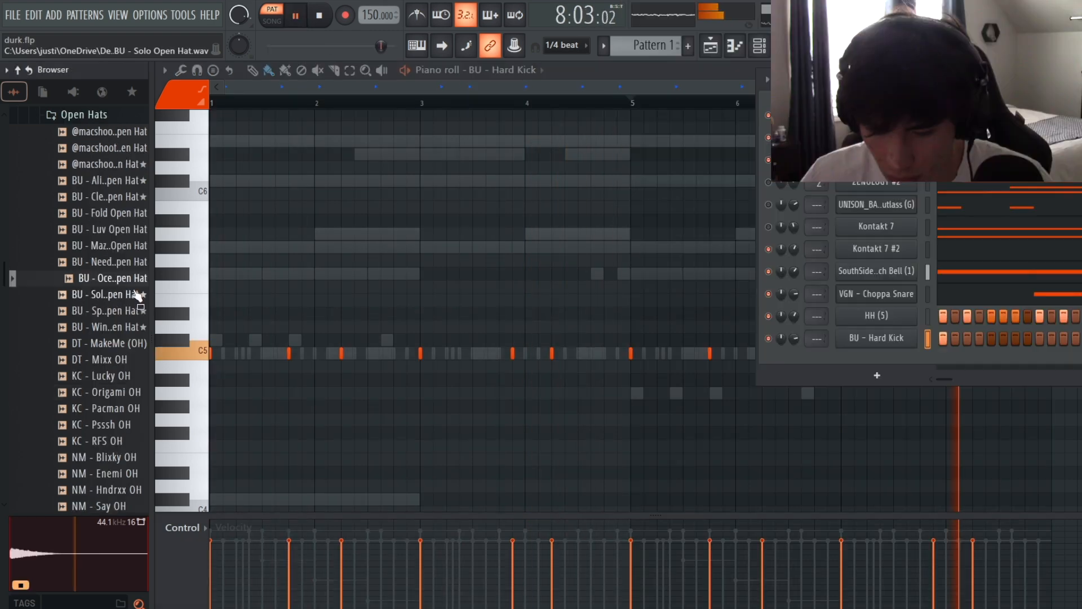
- Audition open hats, add BU - Ocean Open Hat as a channel and place its C5 notes on beats 2 and 4 of every bar
left_click(134, 294)
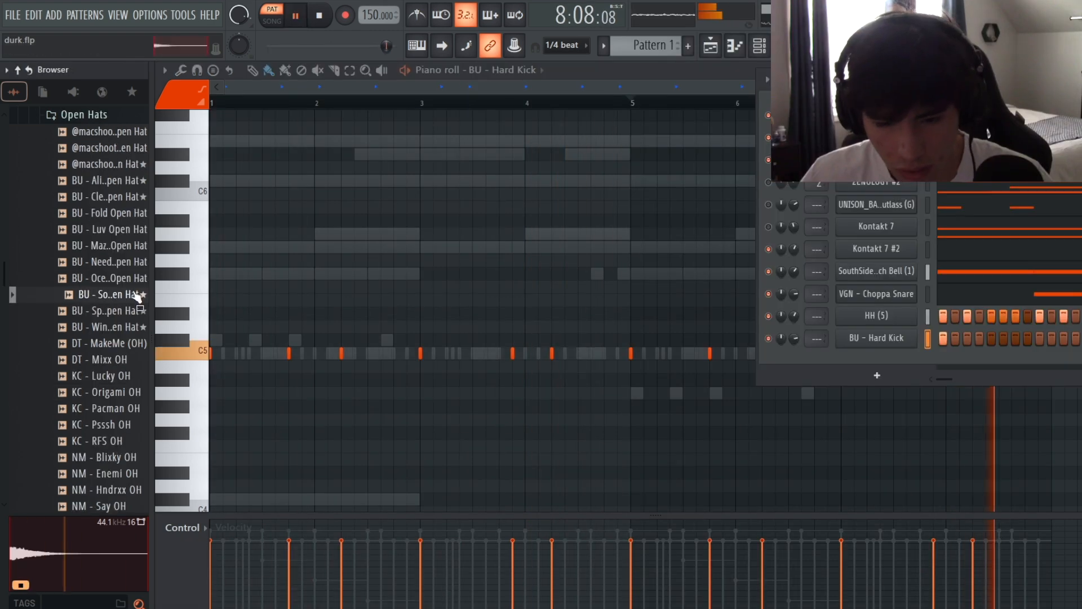
left_click(131, 280)
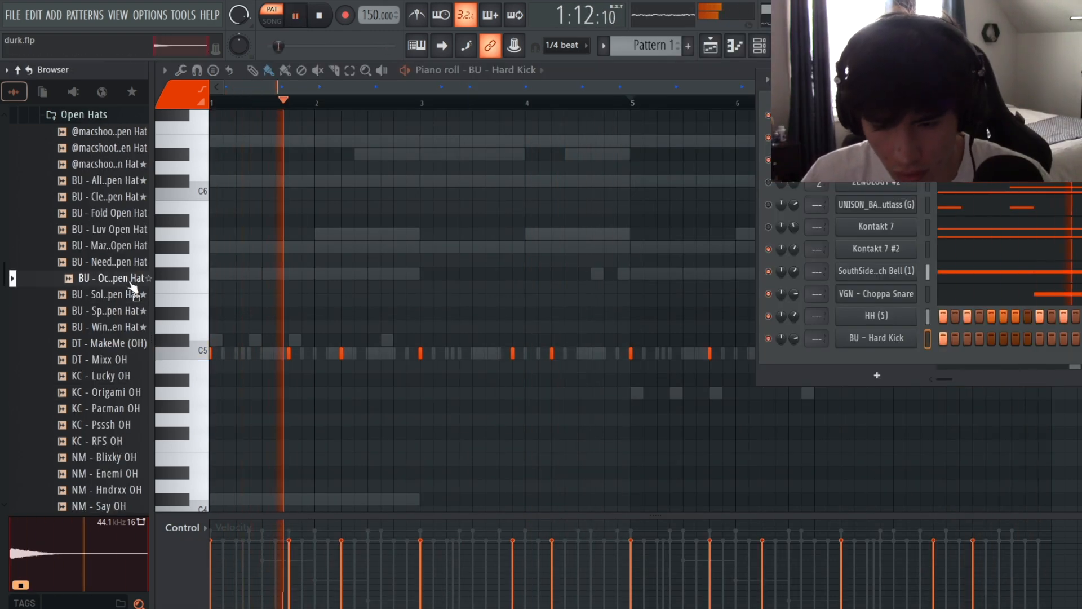
left_click_drag(131, 284, 845, 361)
right_click(936, 361)
left_click(1042, 430)
right_click(840, 355)
left_click(857, 357)
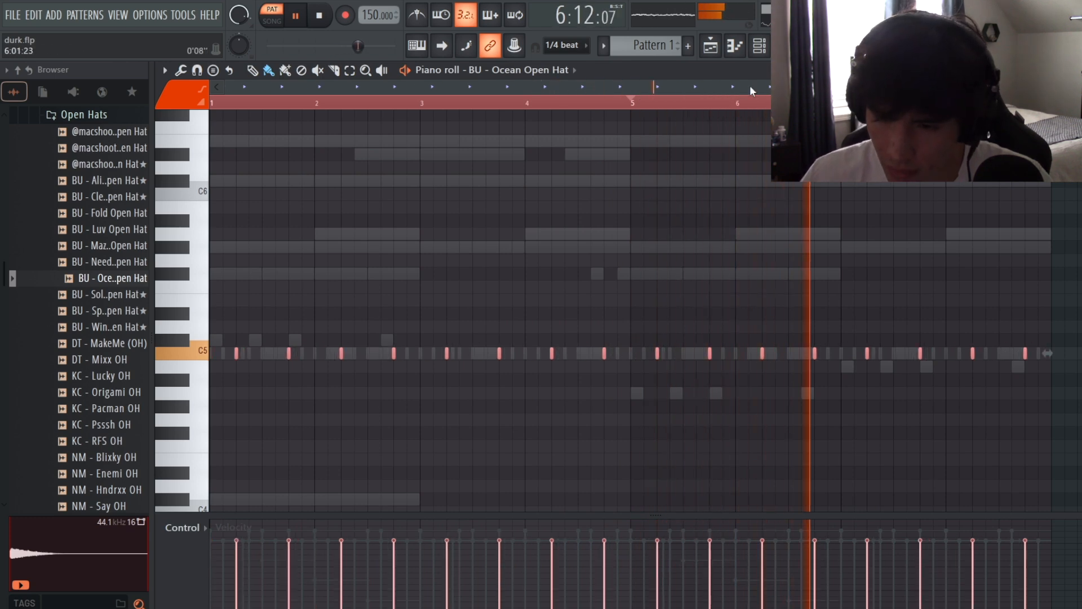
- Turn off the loop points of the BU - Ocean Open Hat sample and set its quick fade out to 21%
left_click(759, 45)
left_click(876, 361)
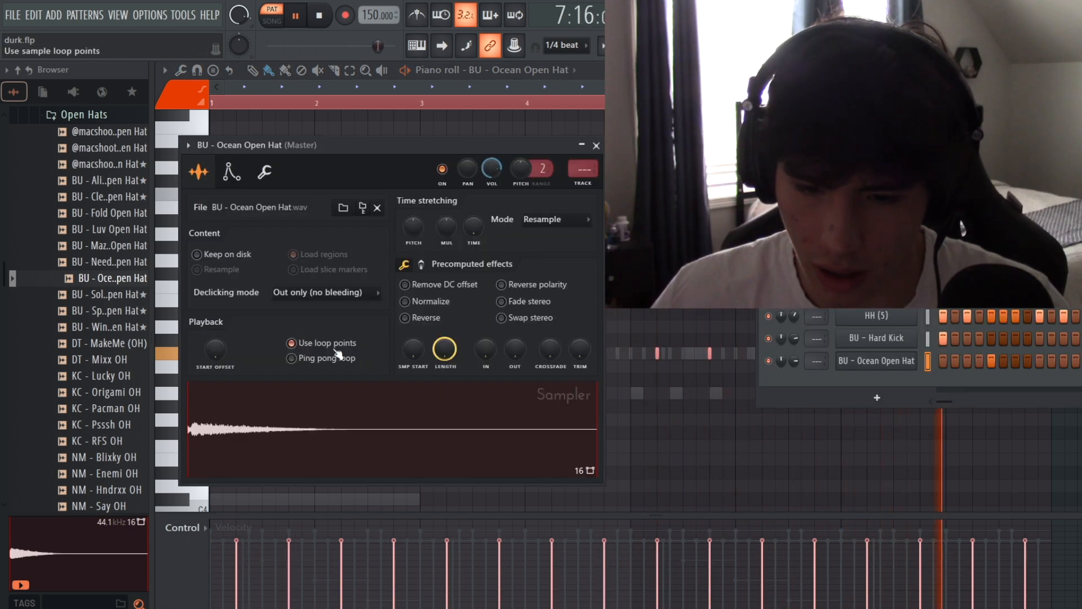
left_click(336, 347)
left_click_drag(516, 357, 517, 338)
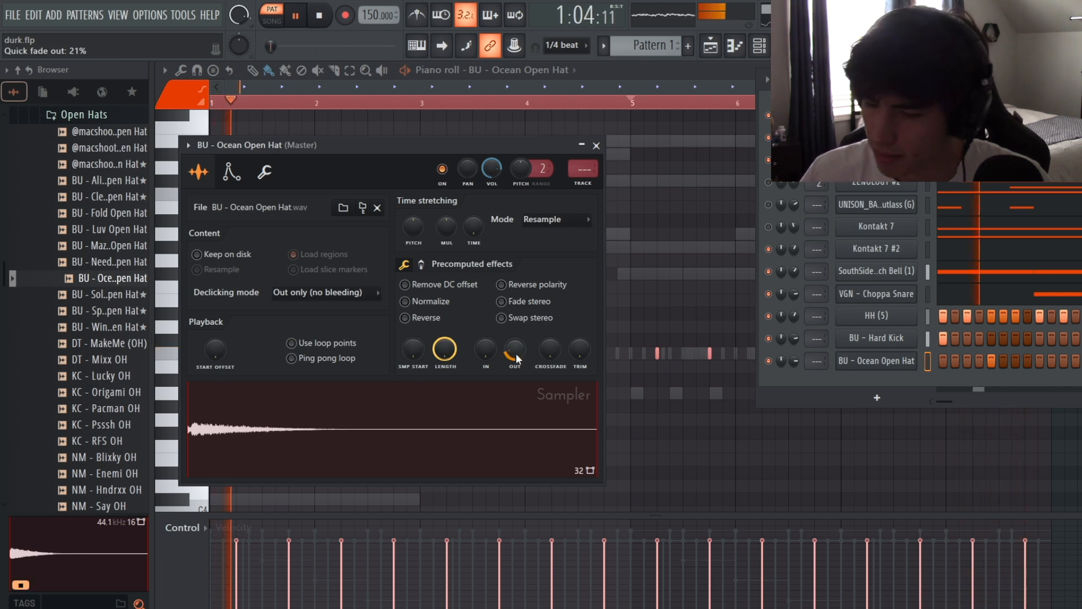
left_click(597, 145)
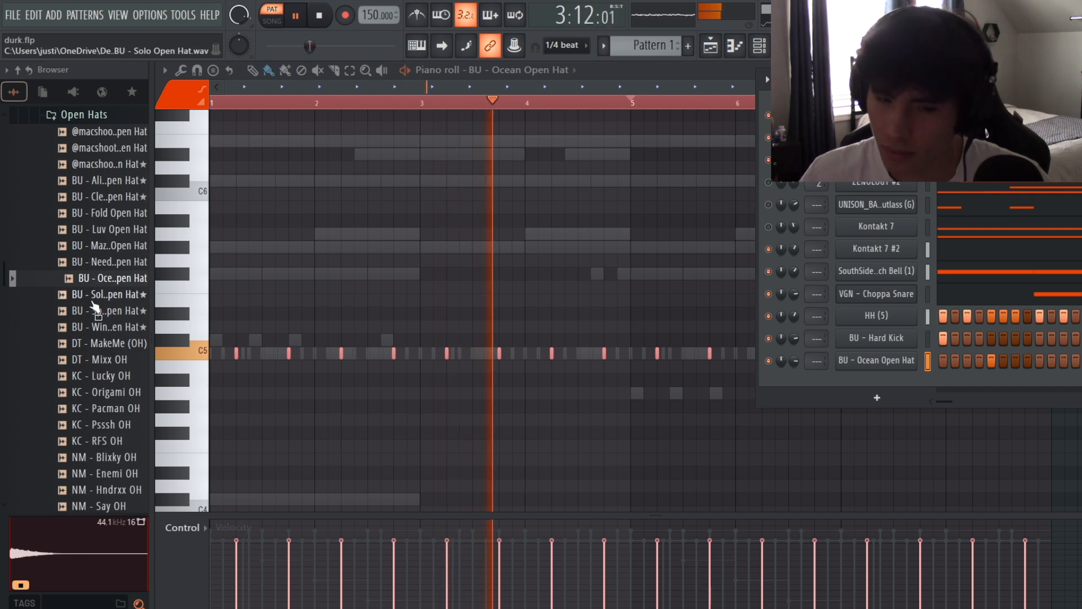
- Add the My Fav Scratch sample from the Percs folder as a new channel
scroll(90, 339, "up", 6)
left_click(78, 406)
left_click(71, 435)
left_click(133, 261)
left_click_drag(136, 274, 876, 382)
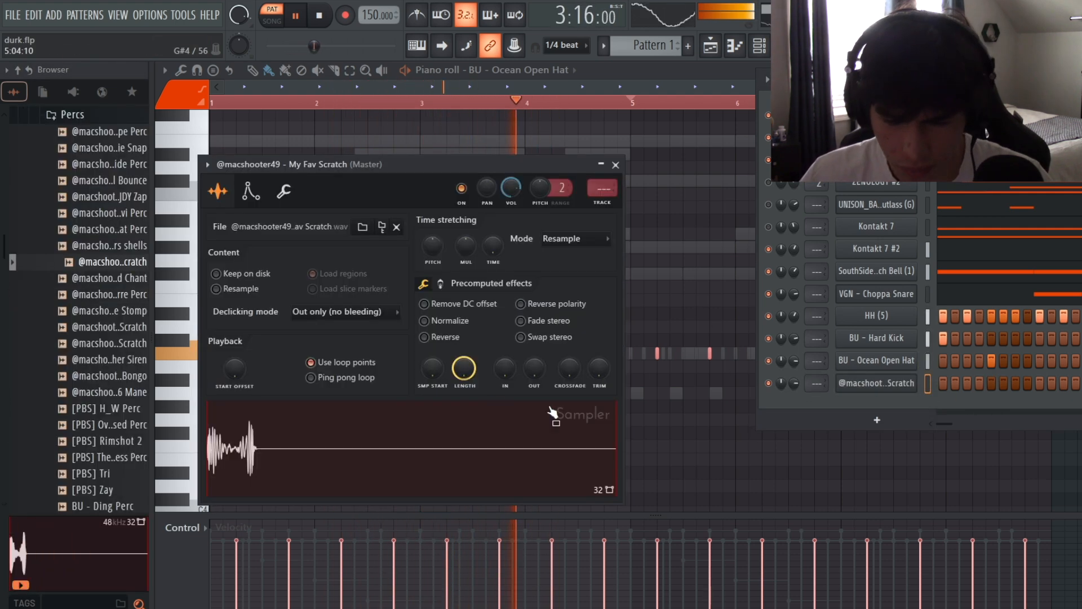
left_click(616, 165)
- With 1/2 beat snap, place one C5 scratch note late in bar 2 and two late in bar 4, and repeat the phrase from bar 5
left_click(566, 45)
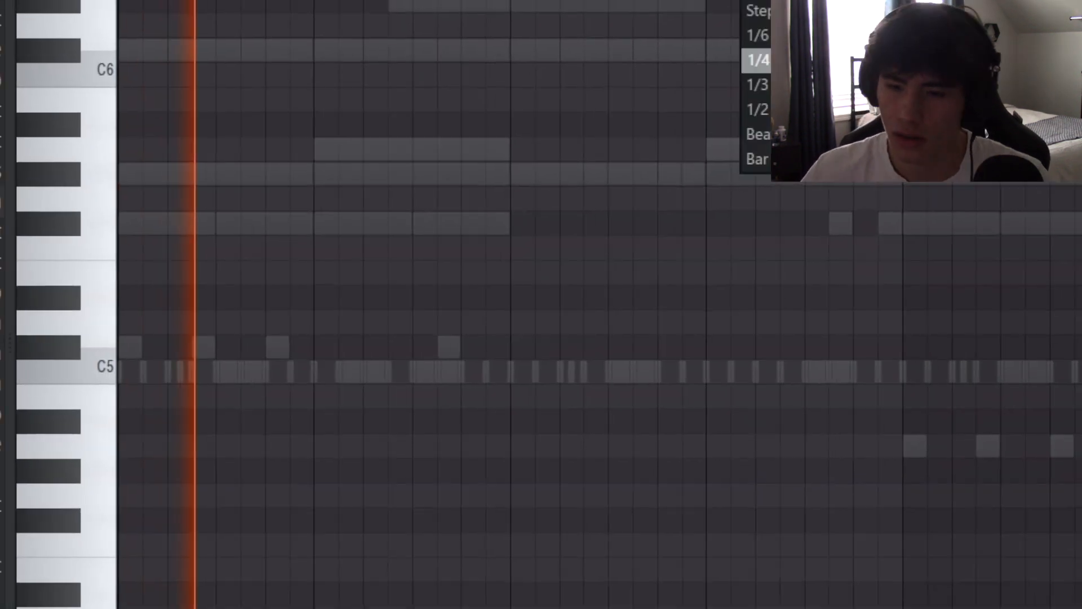
left_click(573, 214)
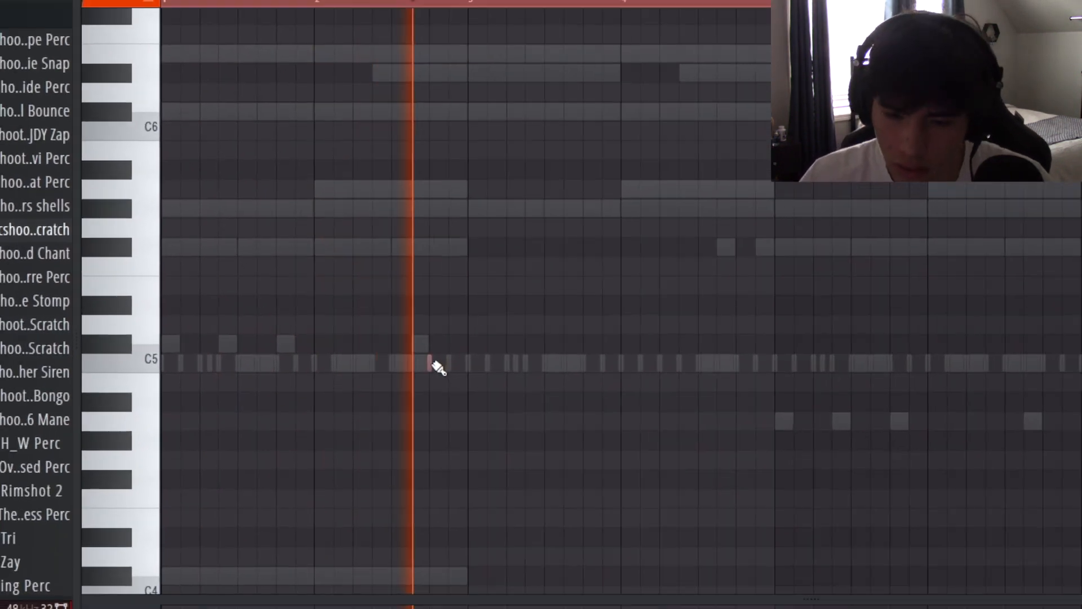
left_click(446, 368)
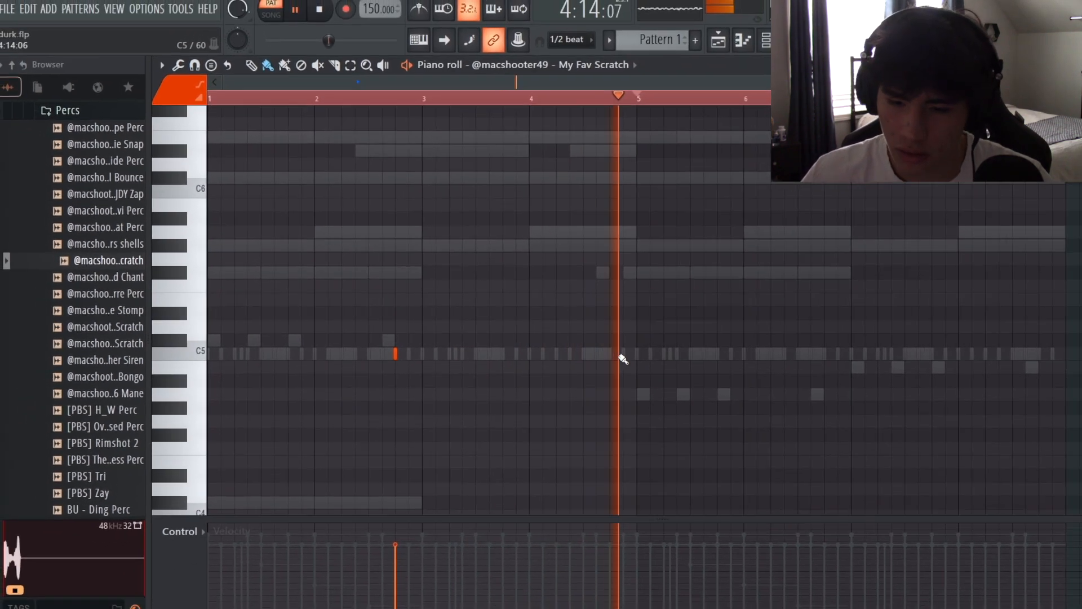
left_click(635, 355)
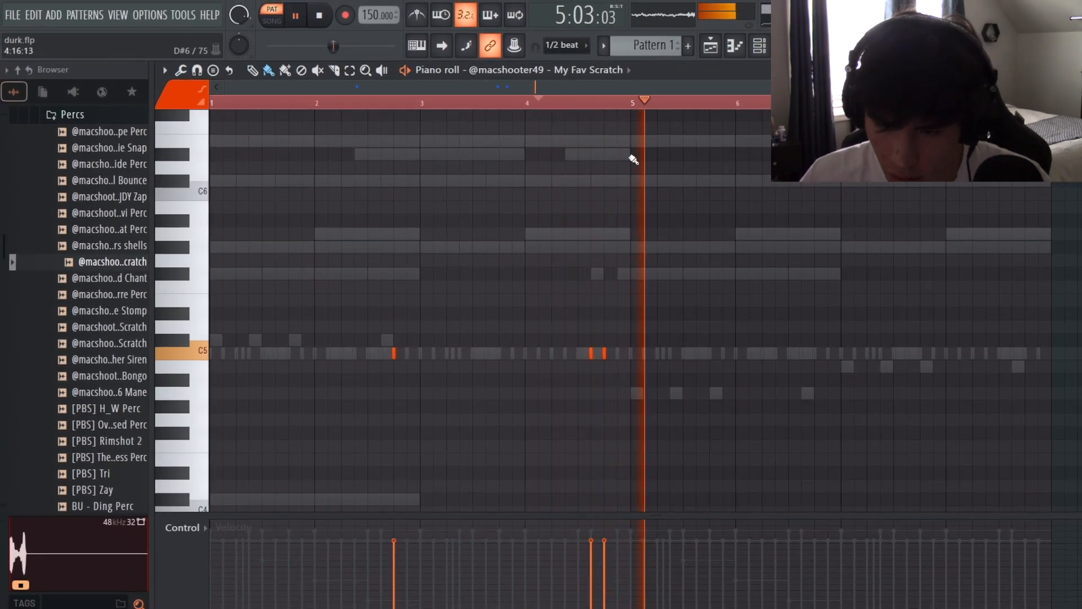
left_click_drag(632, 104, 211, 105, "ctrl")
key("ctrl+b")
left_click(670, 106, "ctrl")
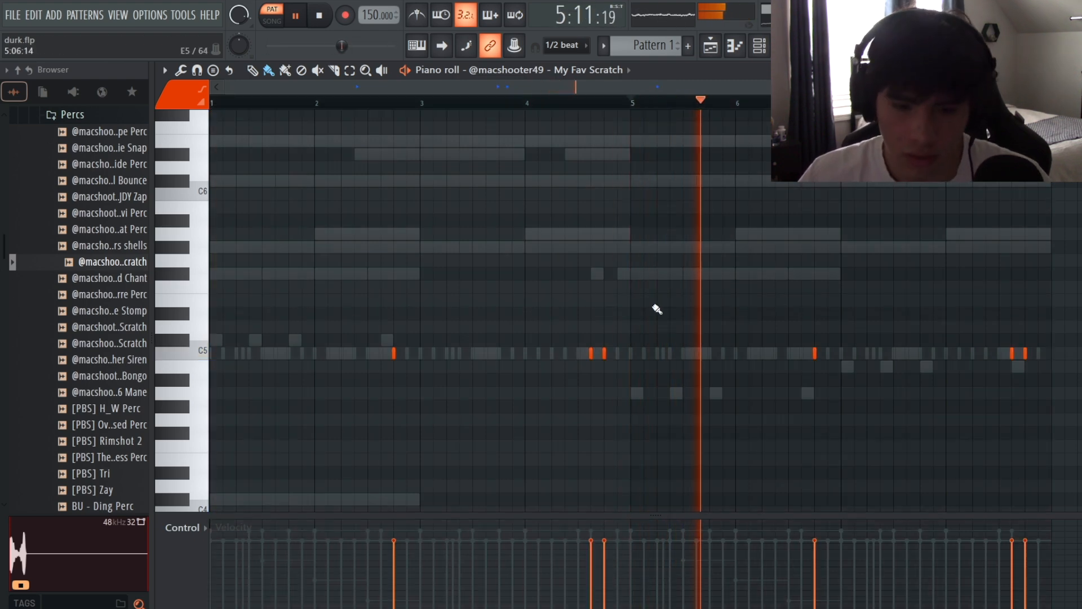
- Audition other sounds in the Percs folder and browse the stash drum kit folders for another sample
left_click(113, 279)
left_click(122, 296)
left_click(113, 196)
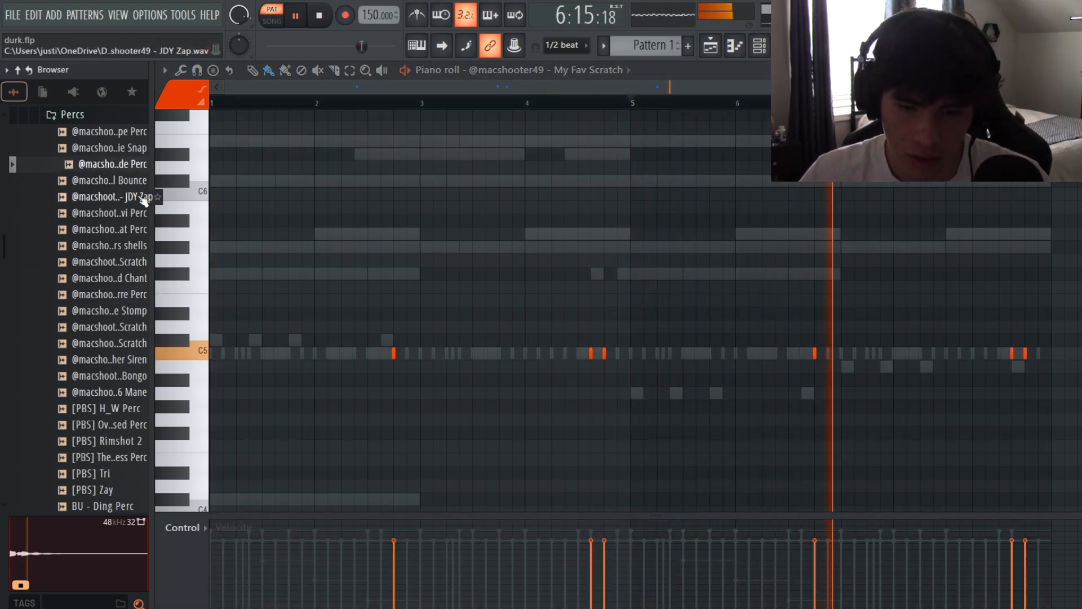
scroll(119, 274, "up", 3)
left_click(102, 212)
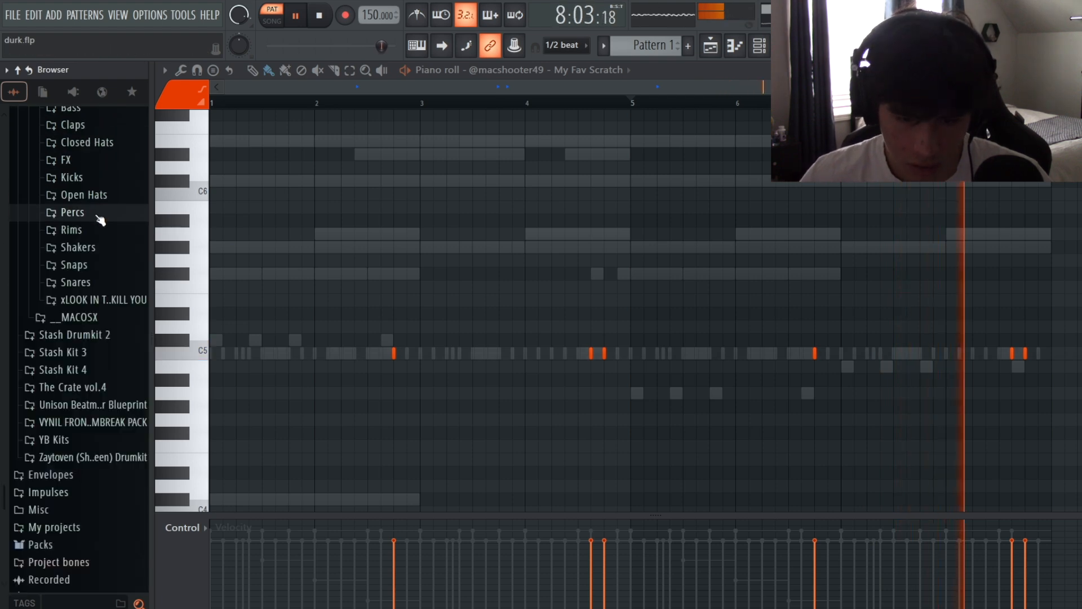
left_click(102, 232)
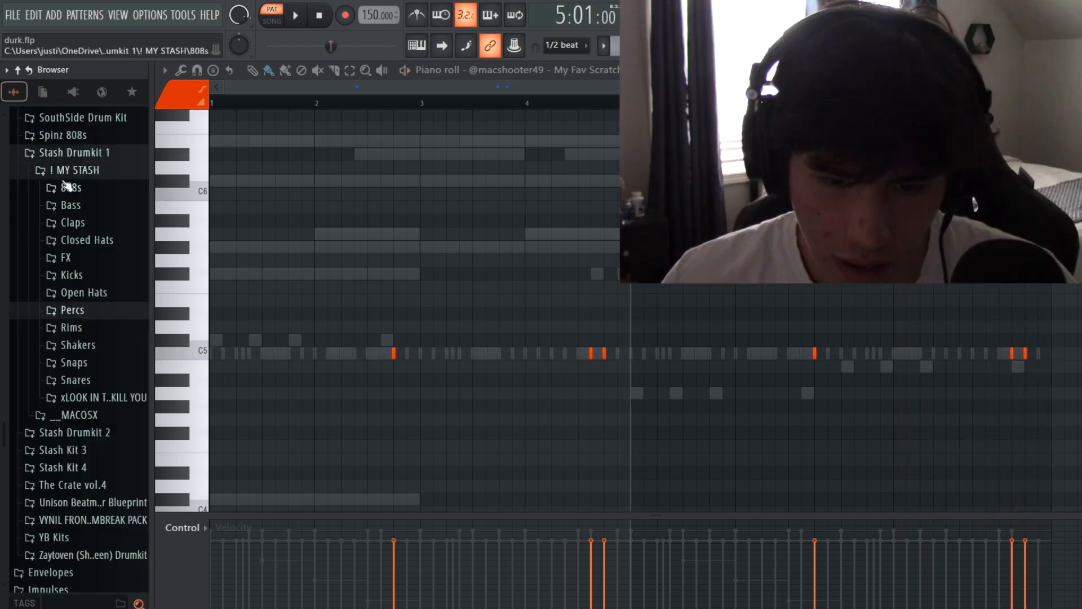
left_click(90, 203)
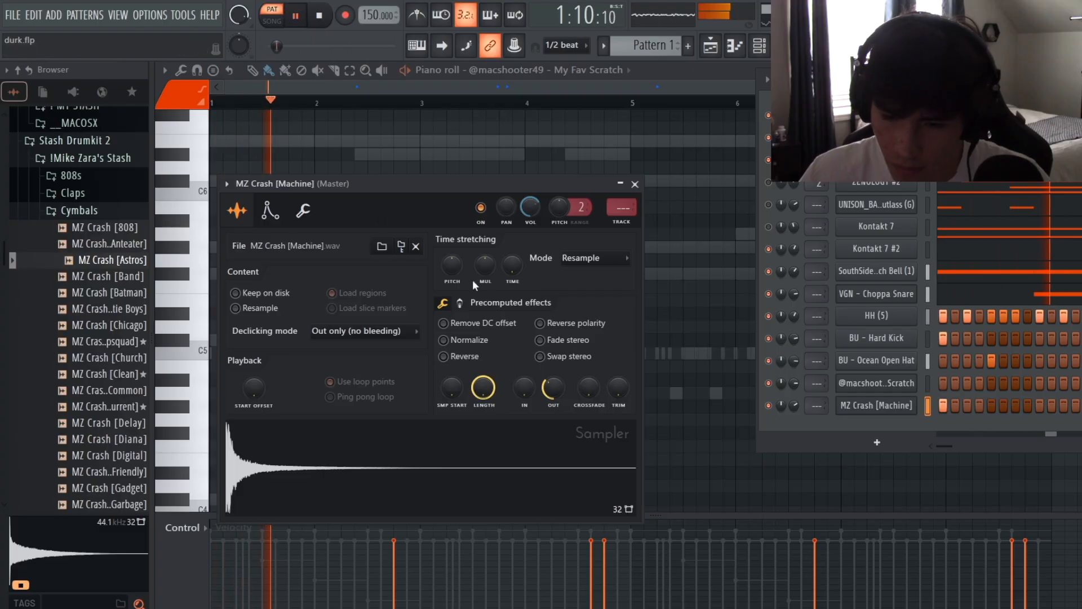
- Close the MZ Crash sampler and add the SPINZ AAWWW 808 sample from the Spinz 808s folder as a new channel below the kick
left_click(93, 141)
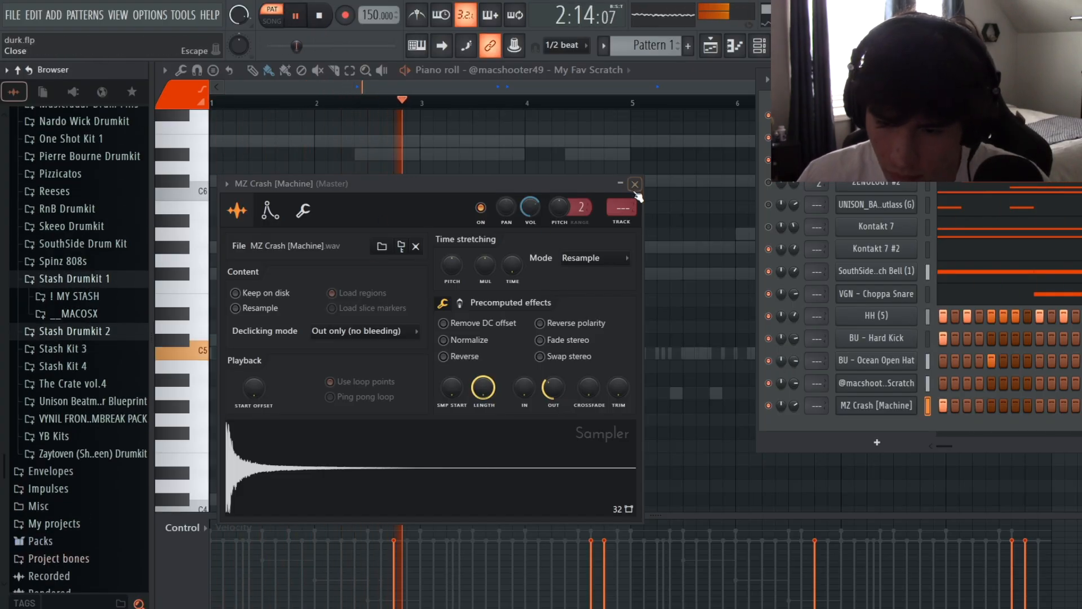
left_click(635, 184)
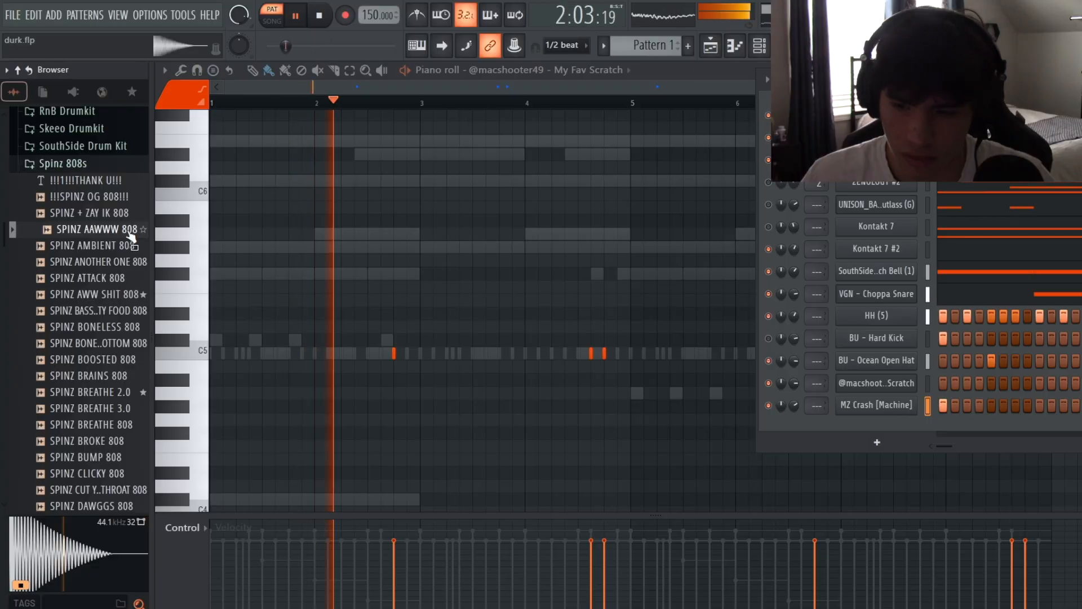
left_click_drag(130, 235, 871, 358)
key("space")
- Copy the note pattern of the UNISON channel into the SPINZ AAWWW 808 channel and open it in the piano roll
right_click(873, 203)
left_click(899, 216)
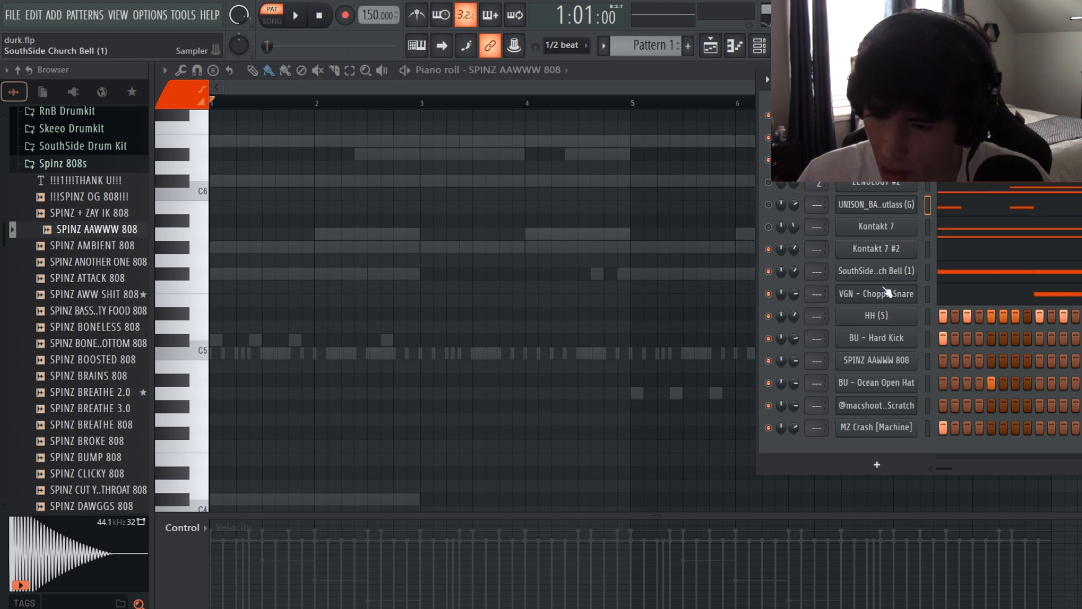
right_click(893, 360)
left_click(1038, 385)
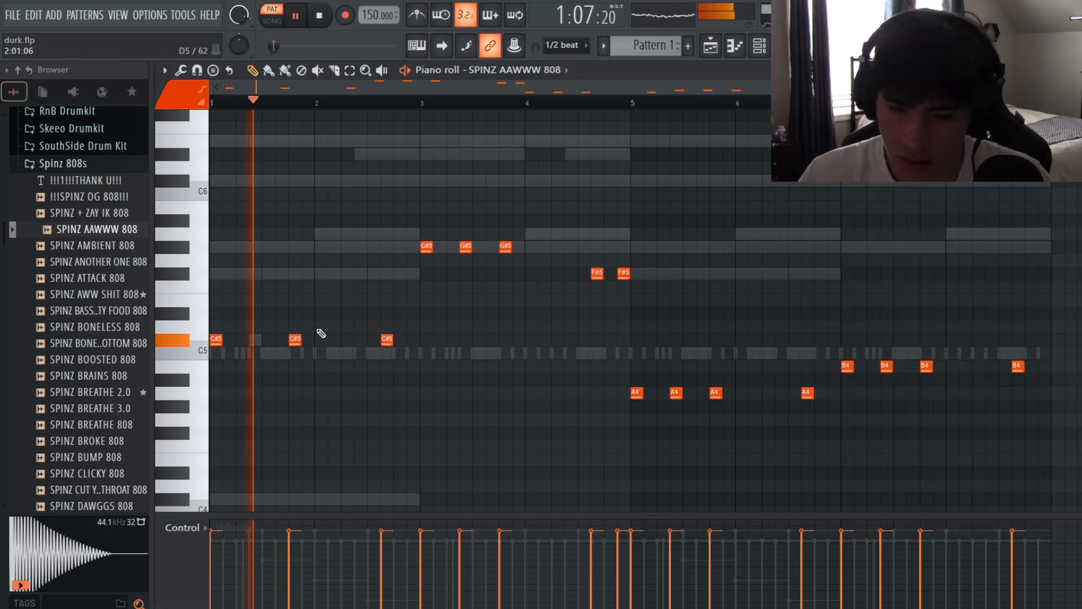
- Vary the 808 rhythm: add a C#5 in bar 2, shift notes in bars 3 to 8, delete bar 5's second A4 and add a B5 in bar 7
left_click(346, 340)
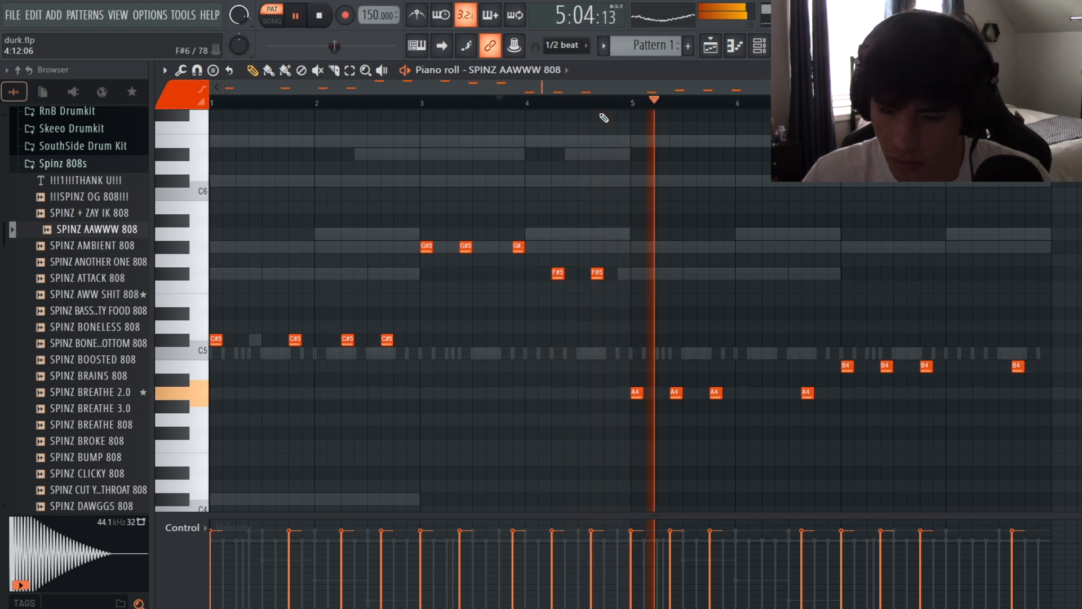
right_click(675, 392)
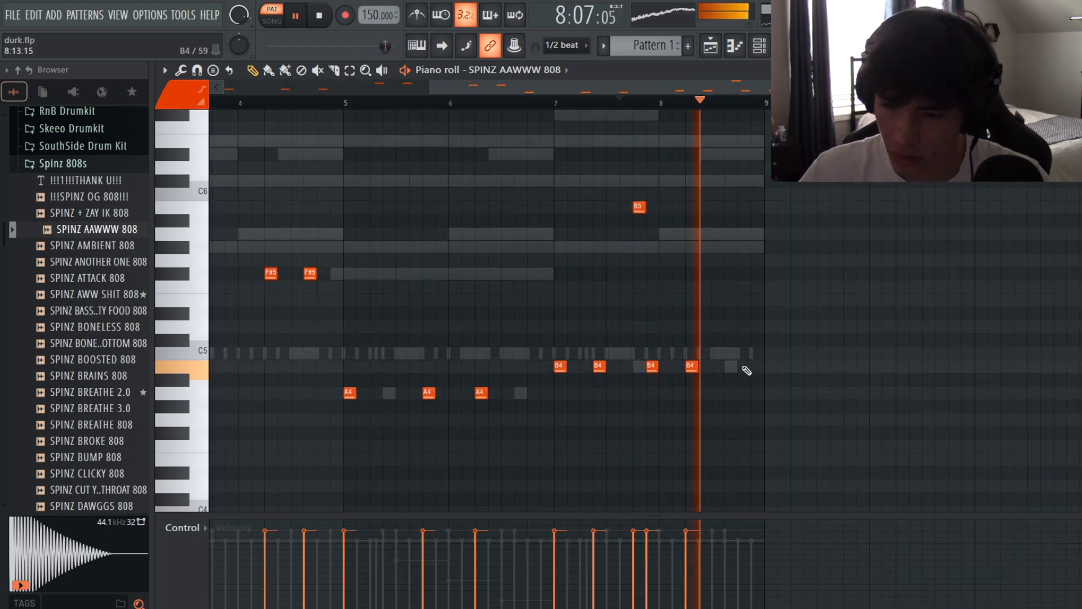
key("space")
- With 1/4 beat snap, finish bar 8 of the 808 line with three short notes, two on B4 and the last on B5
left_click(568, 45)
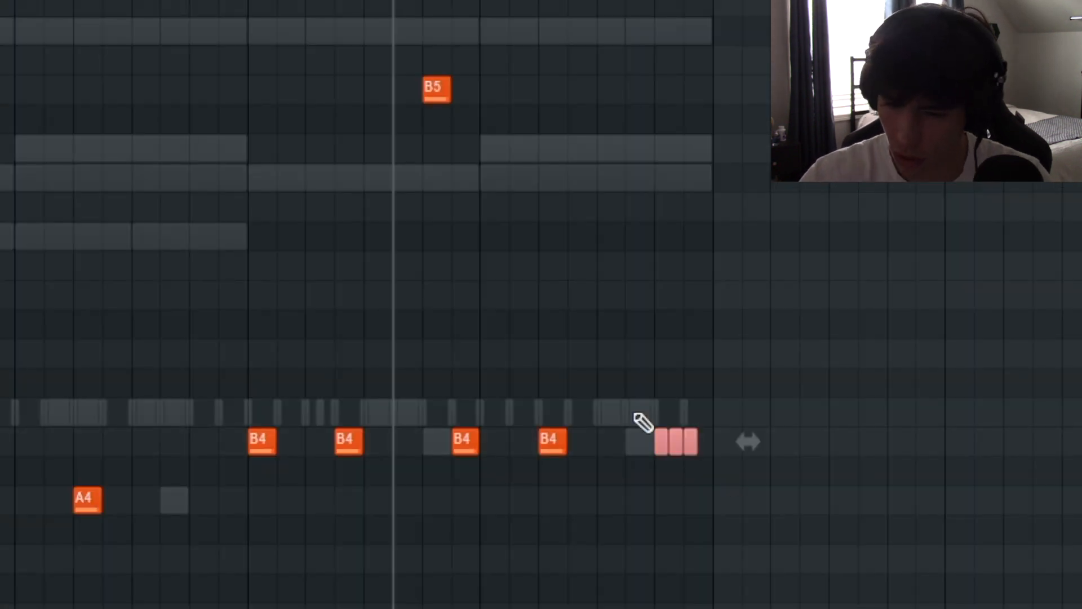
key("ctrl+Up")
key("space")
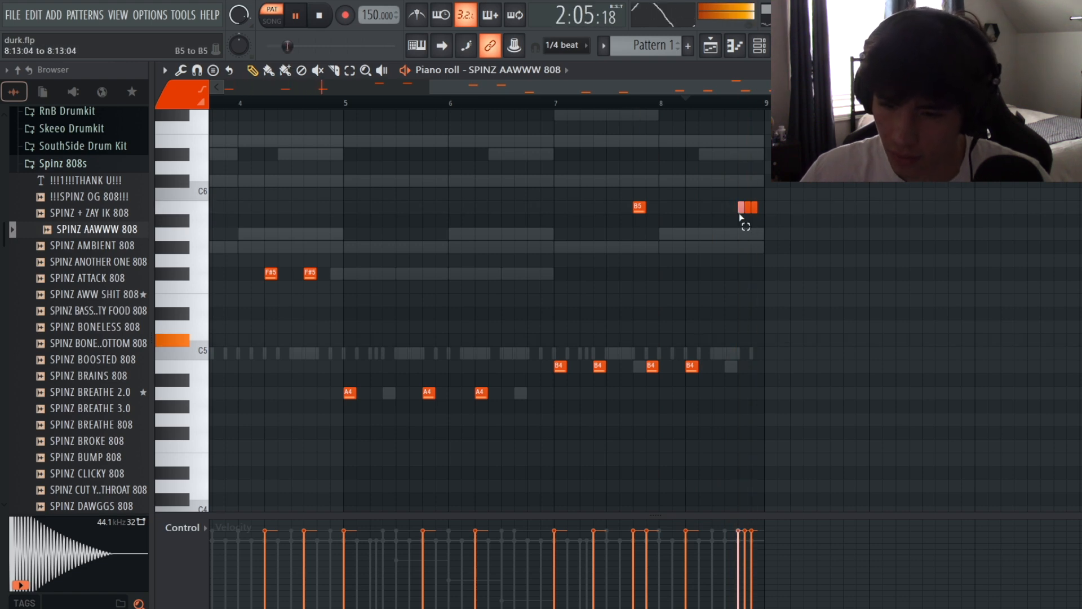
key("ctrl+Down")
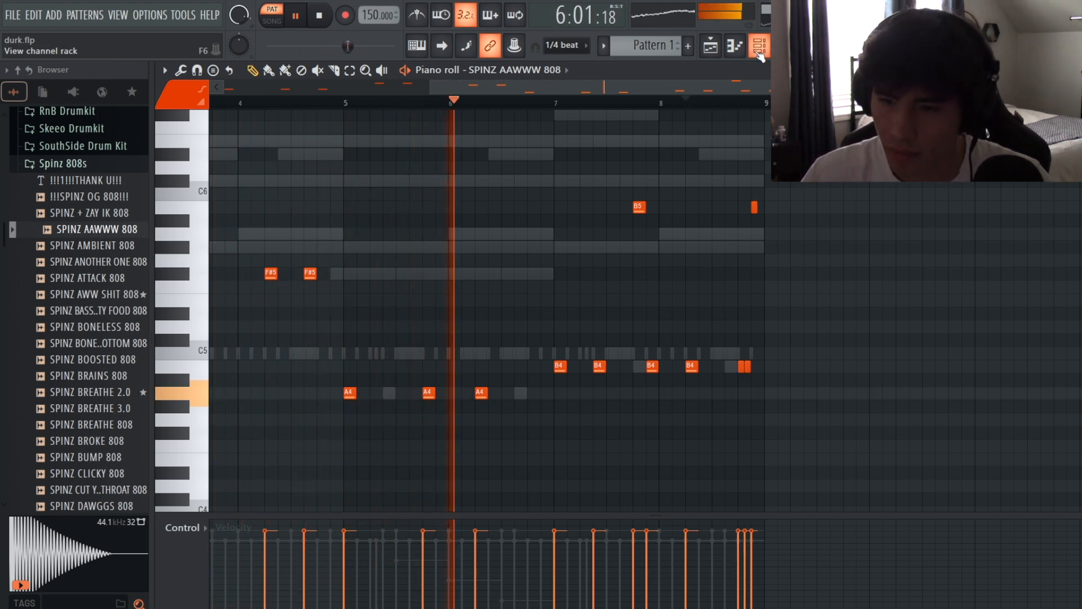
- Replace the 808 channel's sample with SPINZ CLICKY 808 and reverse the polarity of the BU - Hard Kick sample
key("F6")
scroll(794, 361, "up", 2)
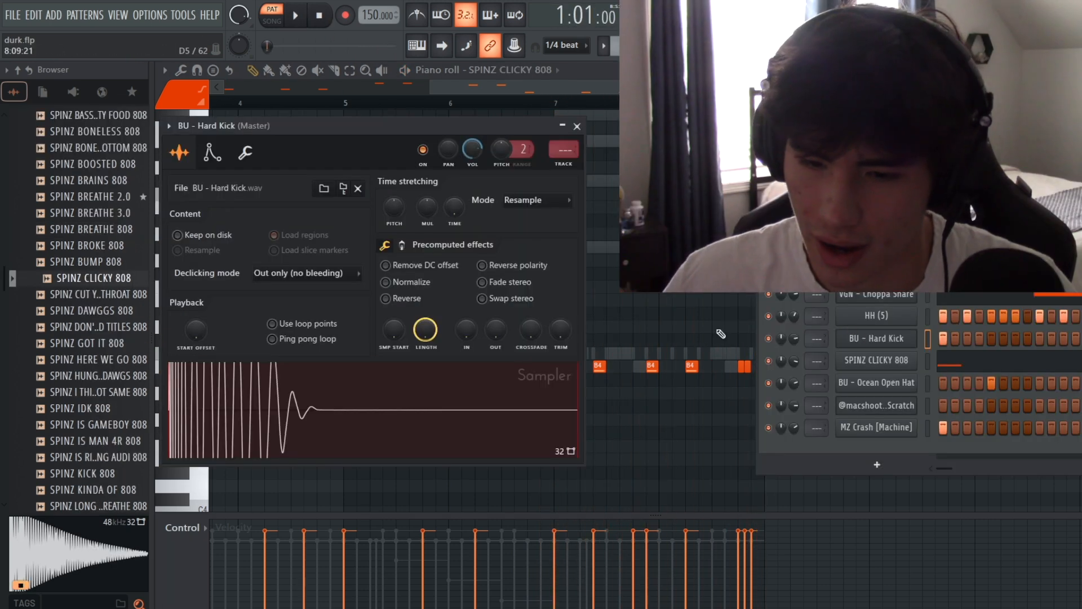
left_click(518, 265)
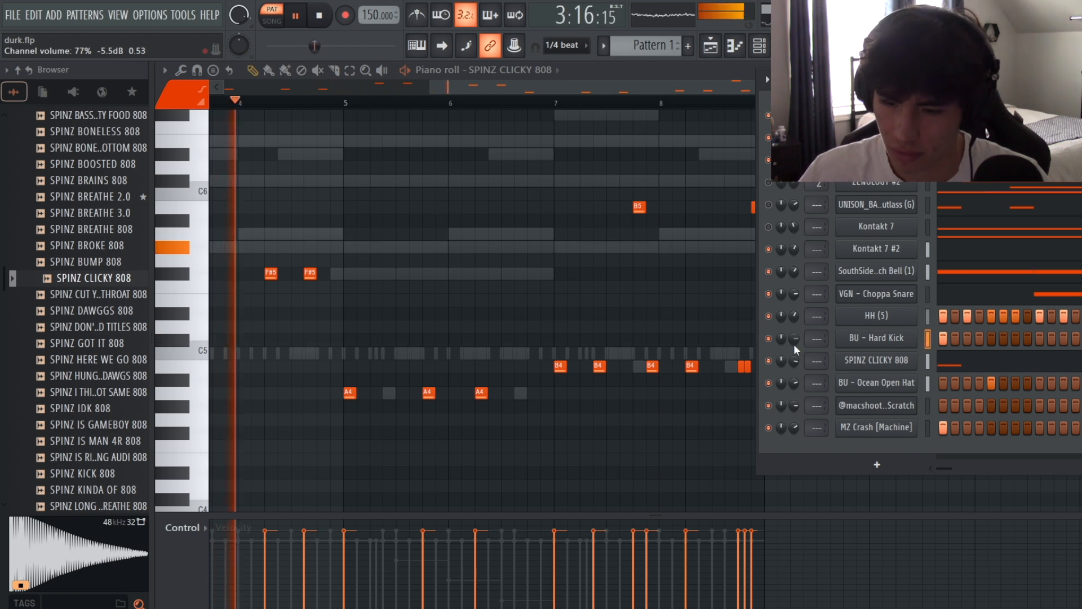
left_click(321, 15)
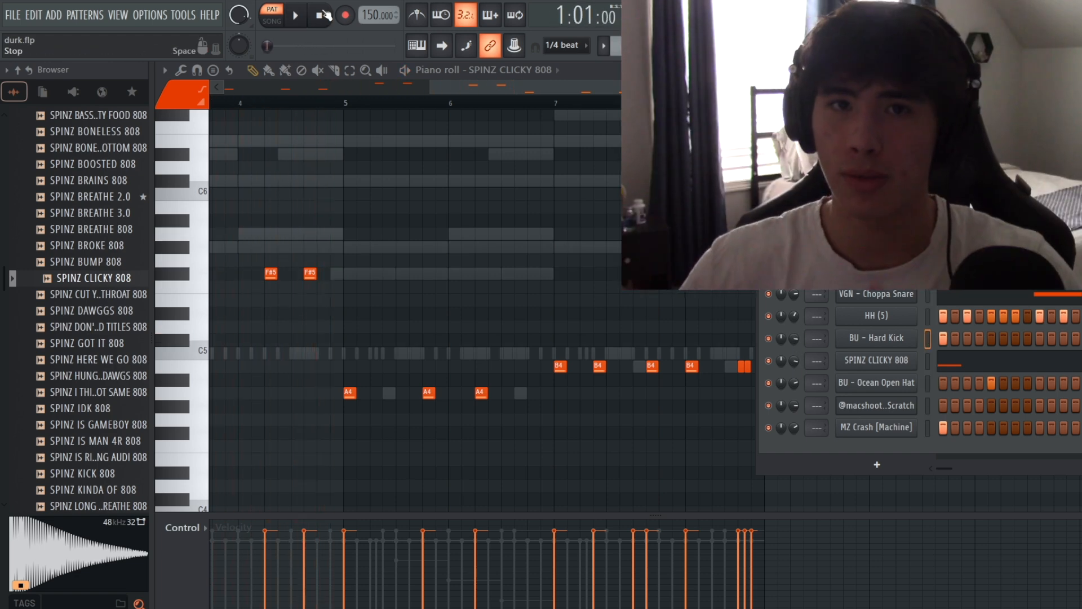